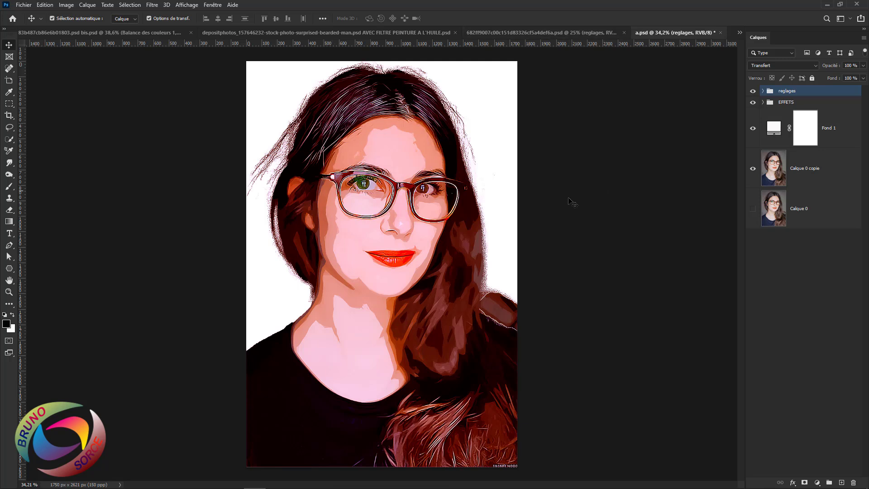
Step: Compare the finished cartoon portraits with their original photos in the a.psd, 682ff9007c00c151d83326cf5a4def6a.psd and short-haired woman documents
{"action": "left_click", "coordinate": [753, 210], "text": "alt"}
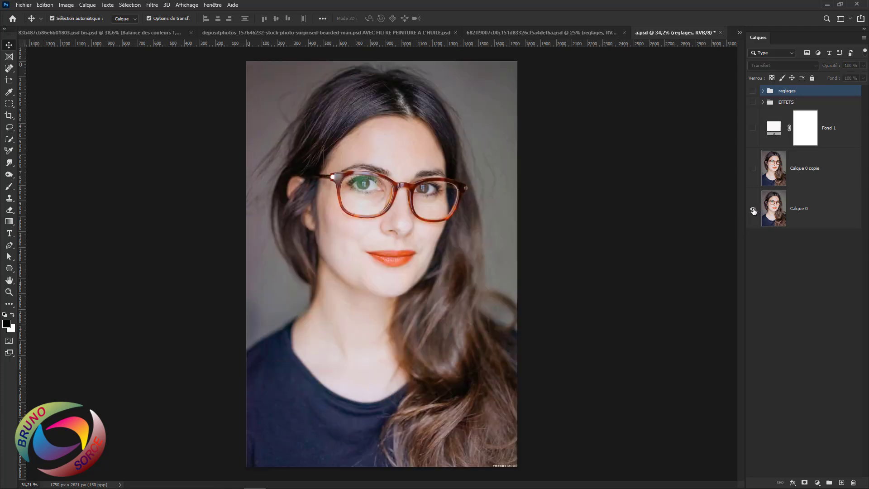
{"action": "left_click", "coordinate": [754, 210], "text": "alt"}
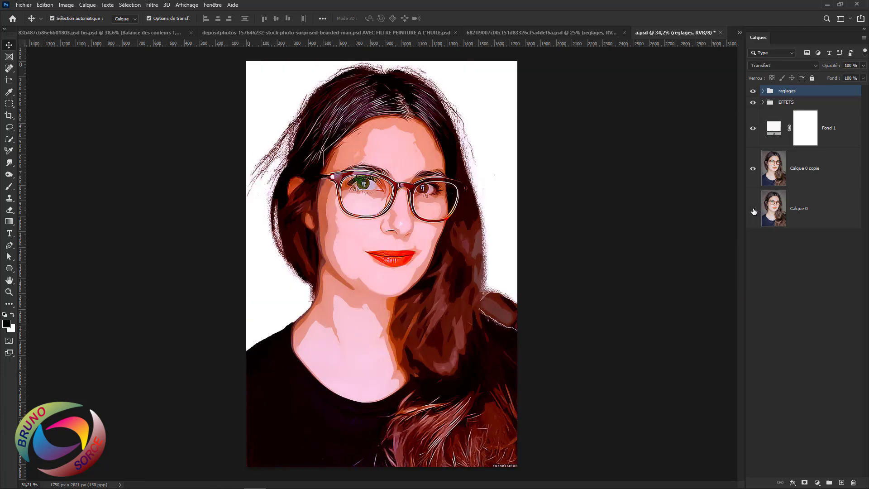
{"action": "left_click", "coordinate": [541, 33]}
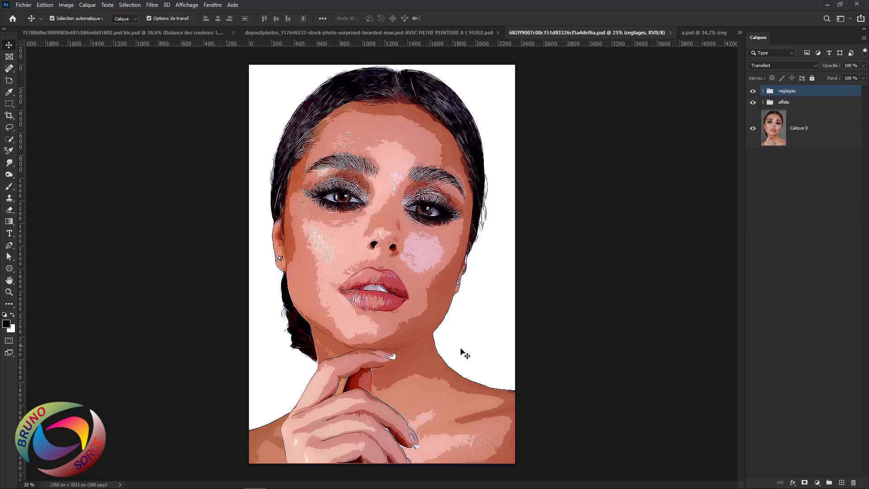
{"action": "left_click", "coordinate": [753, 130], "text": "alt"}
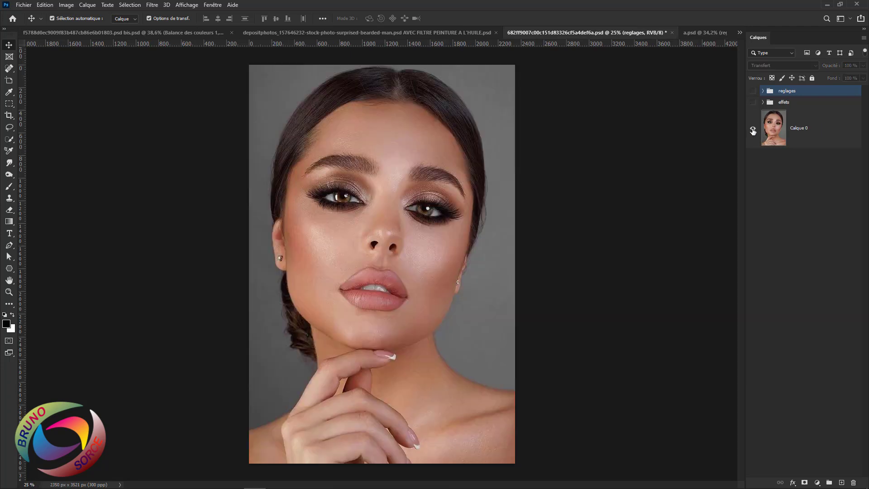
{"action": "left_click", "coordinate": [753, 131], "text": "alt"}
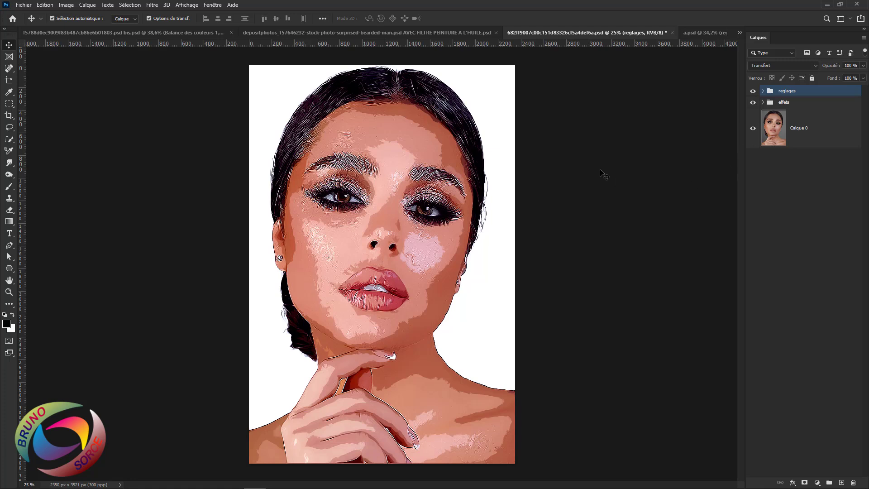
{"action": "left_click", "coordinate": [208, 35]}
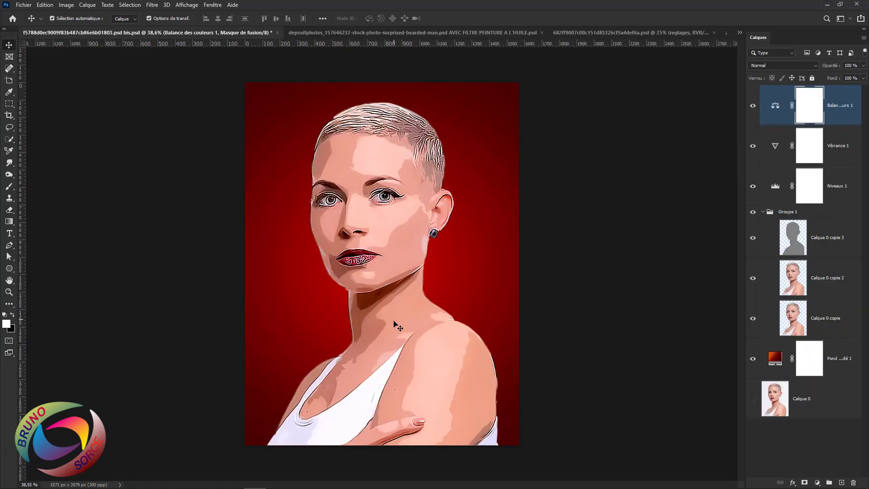
{"action": "left_click", "coordinate": [753, 402], "text": "alt"}
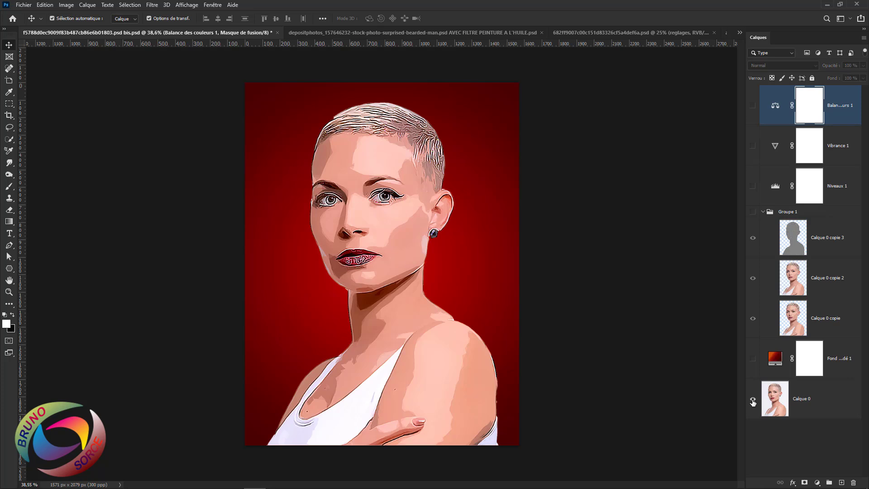
{"action": "left_click", "coordinate": [753, 402], "text": "alt"}
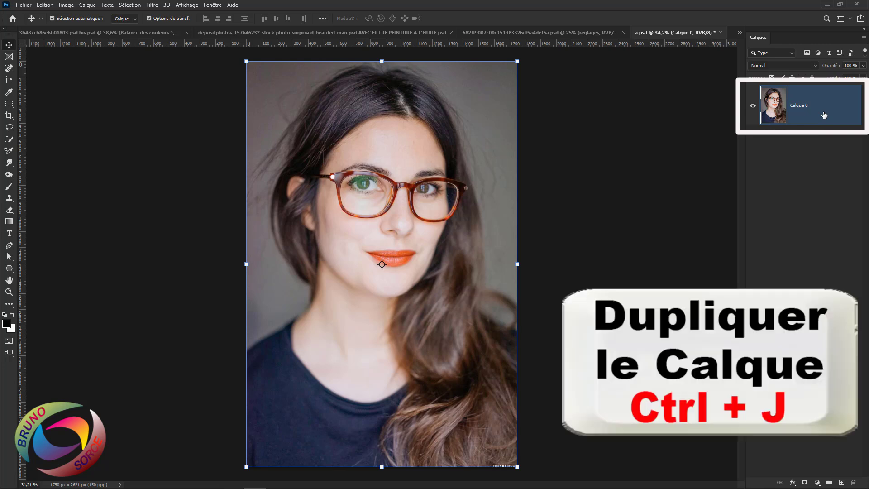
Step: Duplicate the Calque 0 portrait layer in a.psd and hide the original layer
{"action": "key", "text": "ctrl+j"}
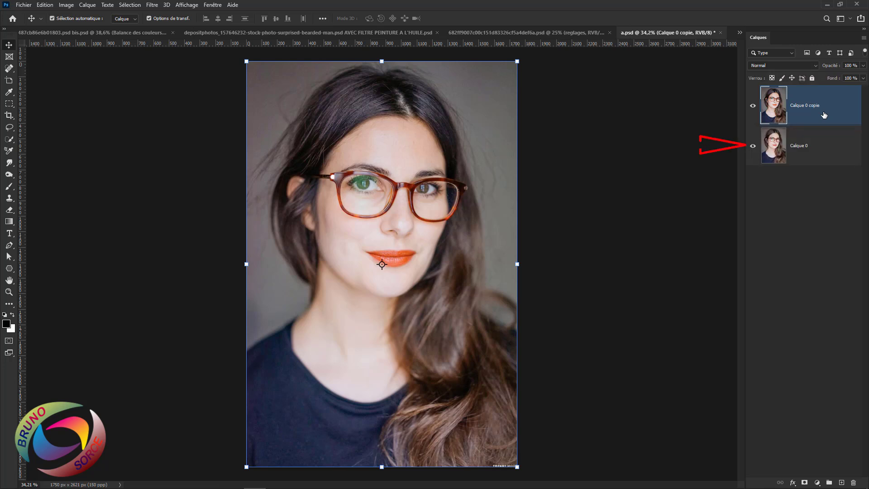
{"action": "left_click", "coordinate": [753, 145]}
Step: Select the subject of Calque 0 copie automatically and include the gap beside the hair above the shoulder with the Quick Selection tool
{"action": "left_click", "coordinate": [132, 5]}
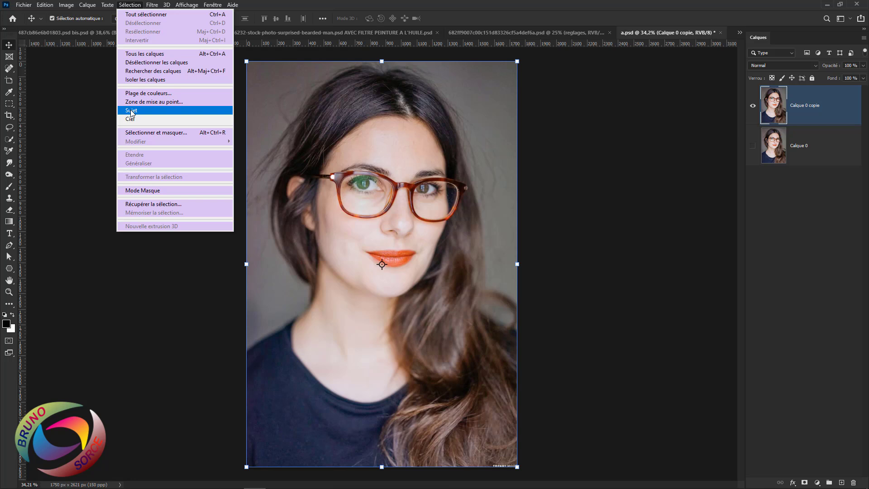
{"action": "left_click", "coordinate": [131, 110]}
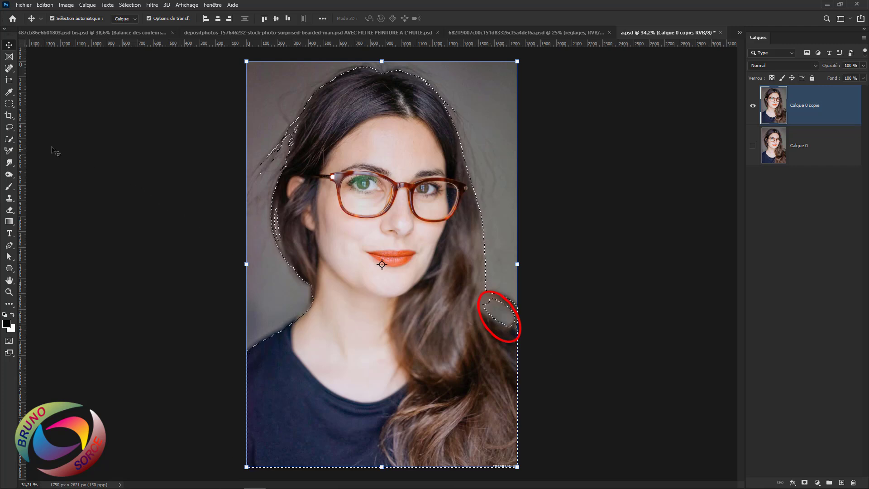
{"action": "left_click", "coordinate": [9, 139]}
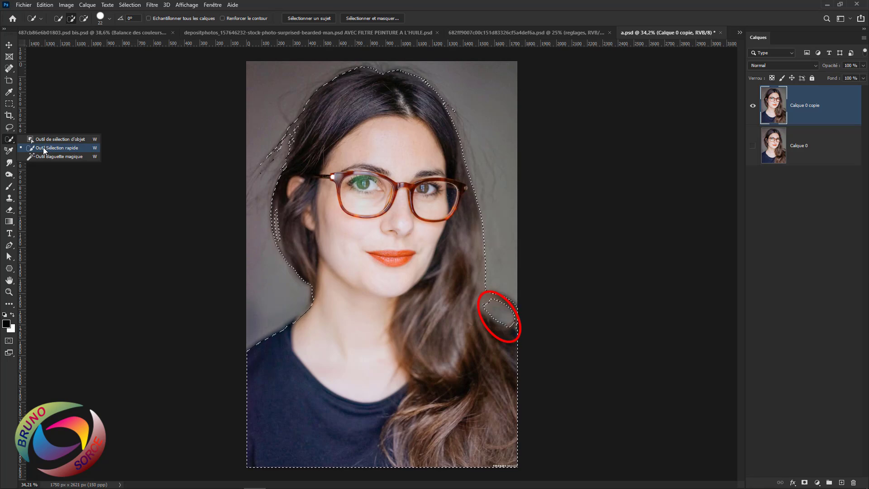
{"action": "left_click", "coordinate": [45, 150]}
{"action": "left_click", "coordinate": [497, 309], "text": "alt"}
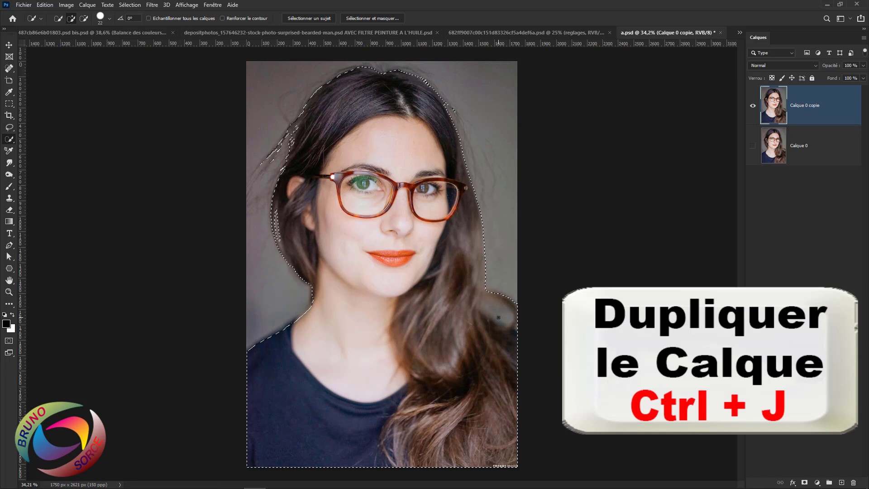
Step: Copy the selected woman to a new layer and check the cut-out by temporarily hiding Calque 0 copie
{"action": "key", "text": "ctrl+j"}
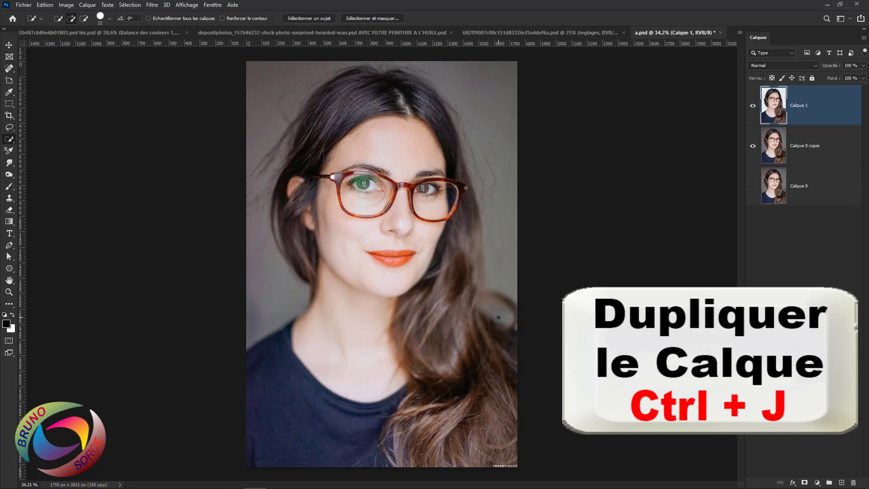
{"action": "left_click", "coordinate": [753, 147]}
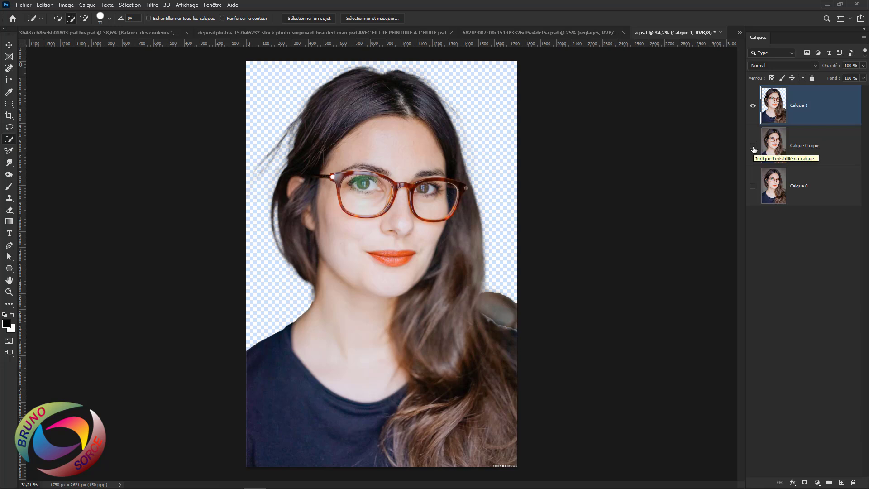
{"action": "left_click", "coordinate": [753, 147]}
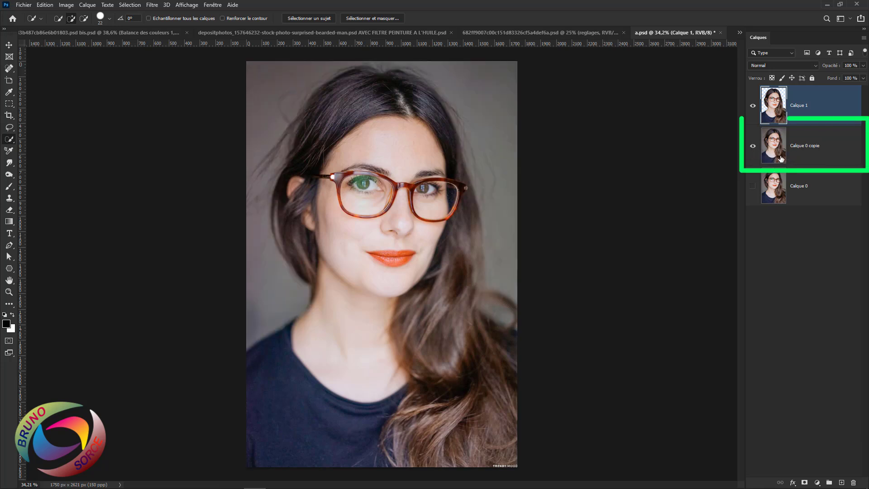
Step: Add a white (ffffff) solid colour fill layer directly above Calque 0 copie
{"action": "left_click", "coordinate": [824, 153]}
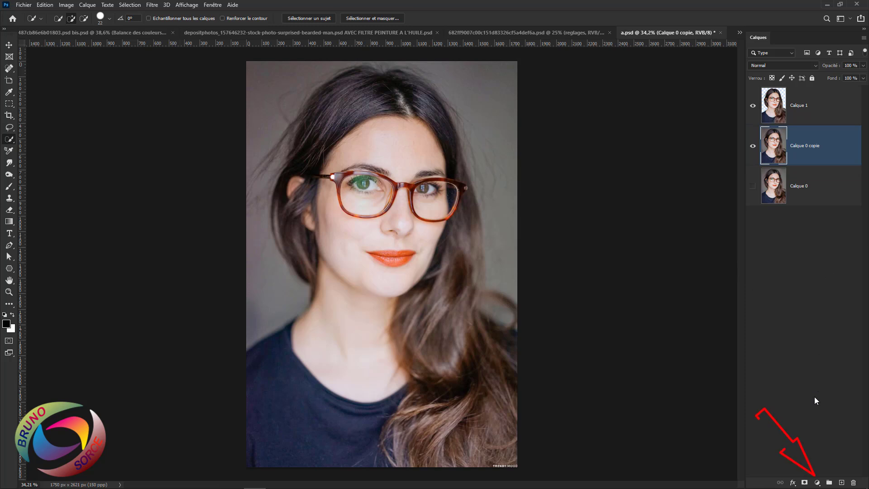
{"action": "left_click", "coordinate": [818, 482]}
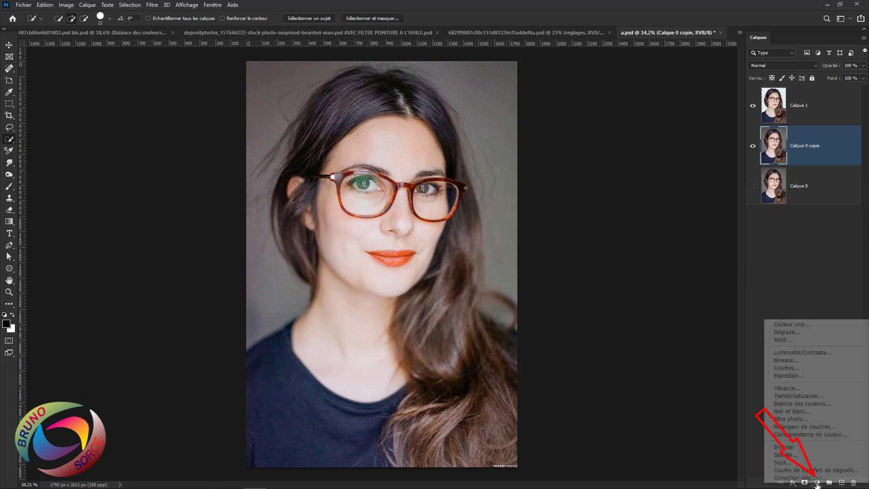
{"action": "left_click", "coordinate": [783, 325]}
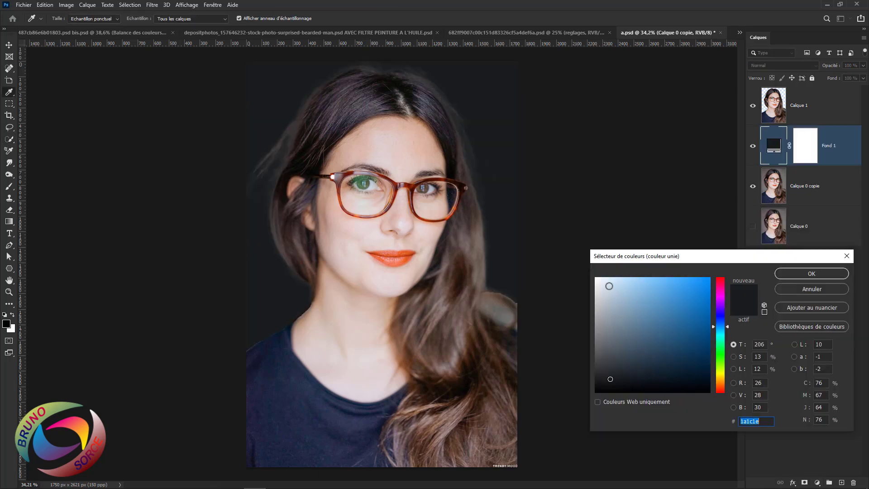
{"action": "left_click", "coordinate": [597, 278]}
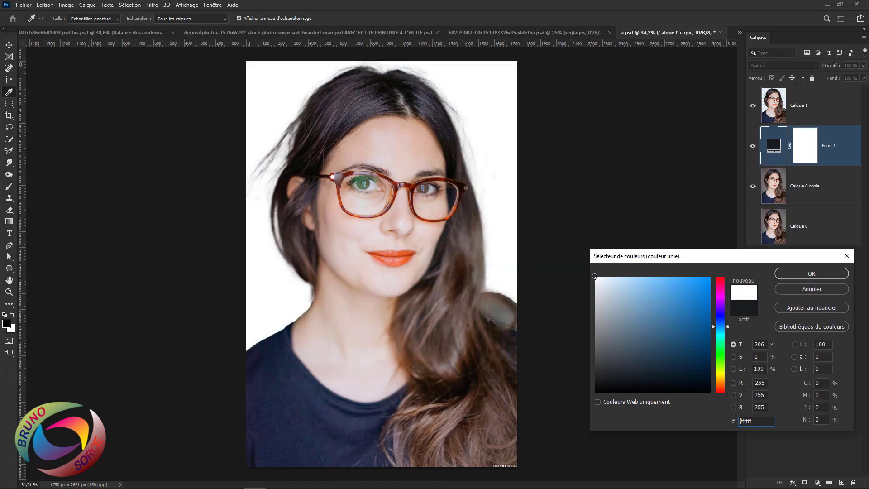
{"action": "left_click", "coordinate": [817, 273]}
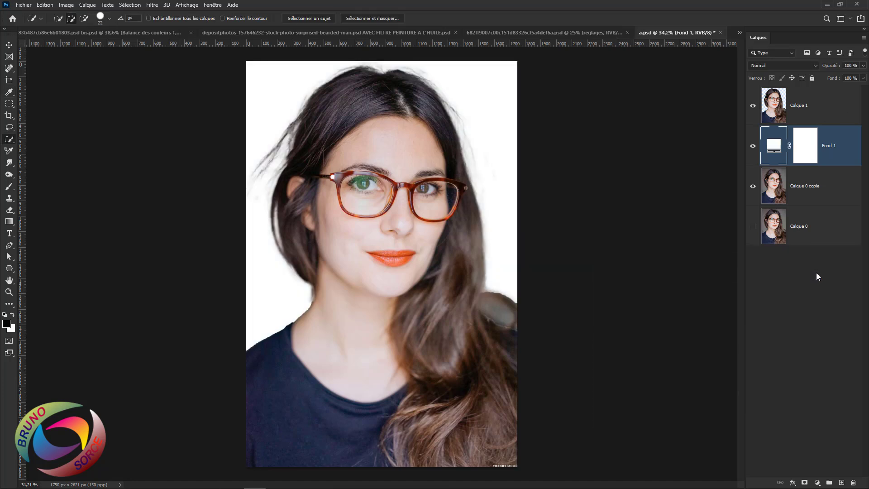
Step: Apply Netteté optimisée (Smart Sharpen) to Calque 1 with 240% gain, 3,0 px radius, 30% noise reduction and Flou gaussien removal
{"action": "left_click", "coordinate": [817, 108]}
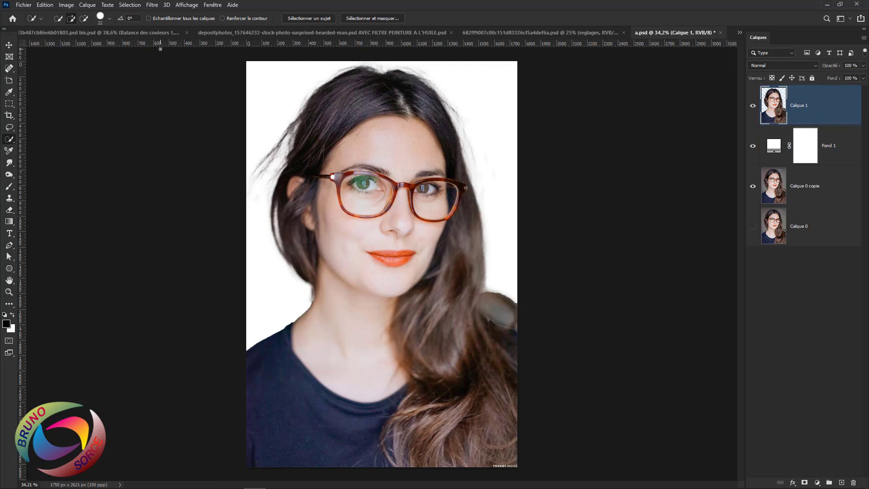
{"action": "left_click", "coordinate": [153, 5]}
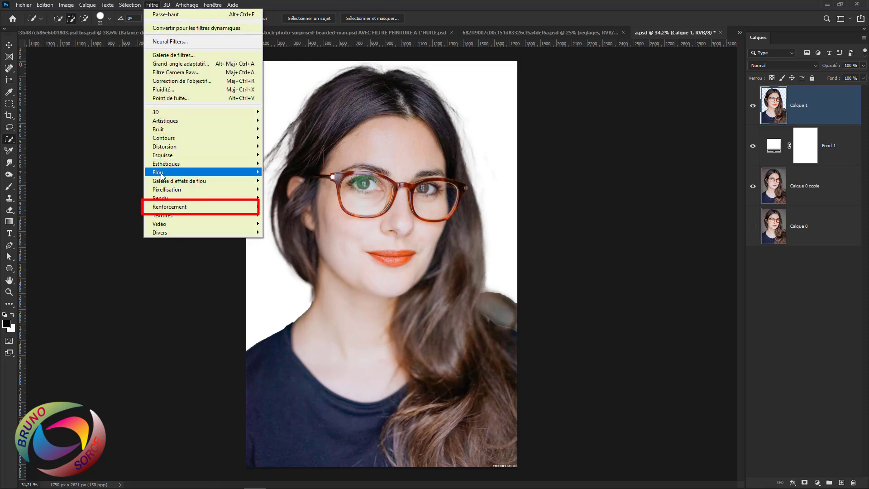
{"action": "mouse_move", "coordinate": [209, 209]}
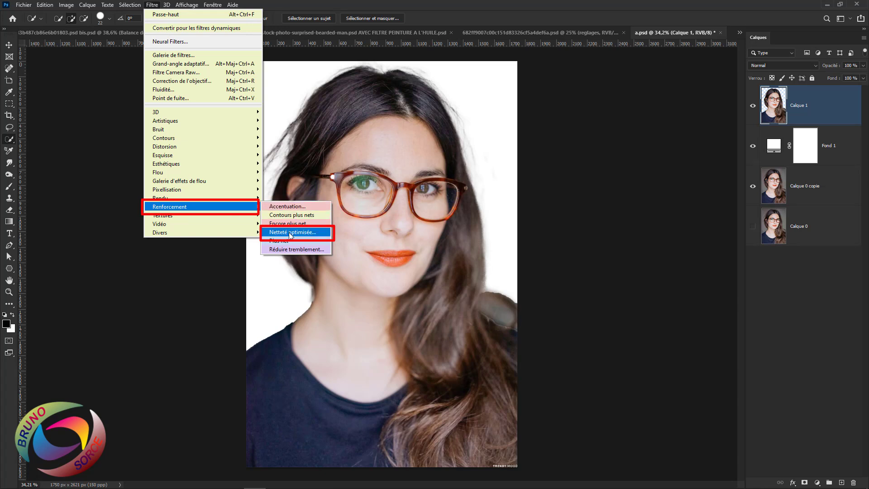
{"action": "left_click", "coordinate": [291, 233]}
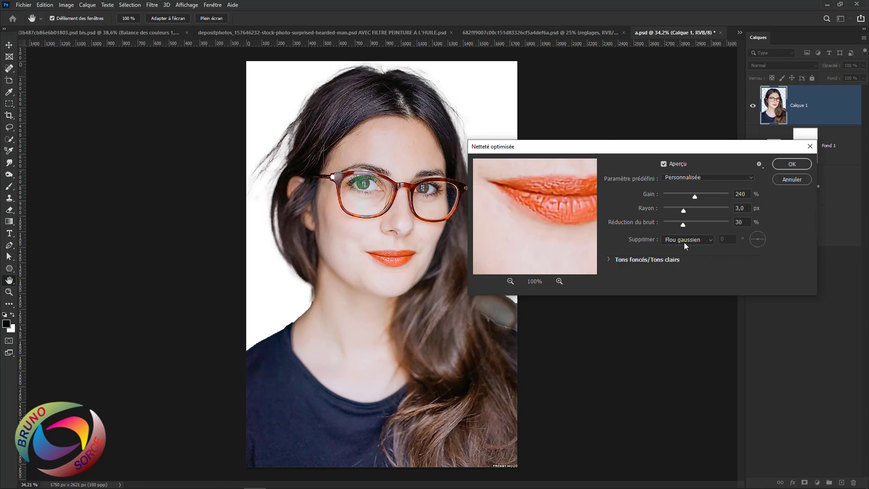
{"action": "left_click", "coordinate": [711, 244]}
{"action": "left_click", "coordinate": [712, 244]}
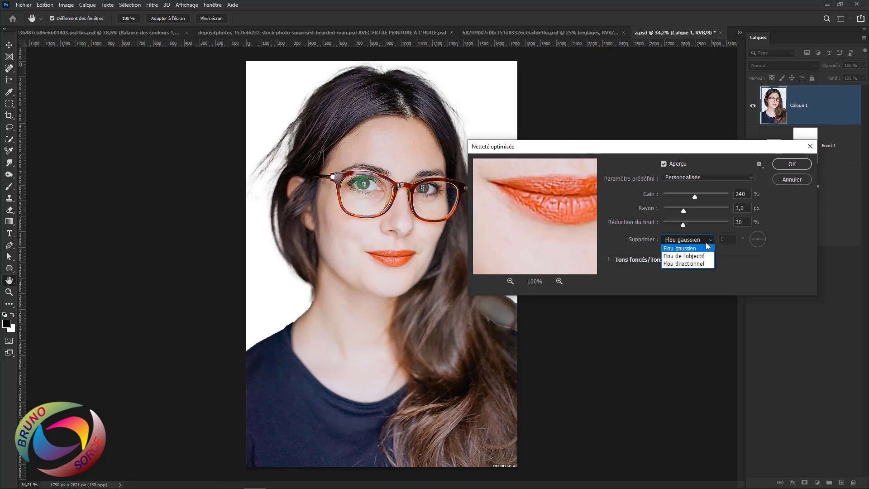
{"action": "left_click", "coordinate": [696, 250]}
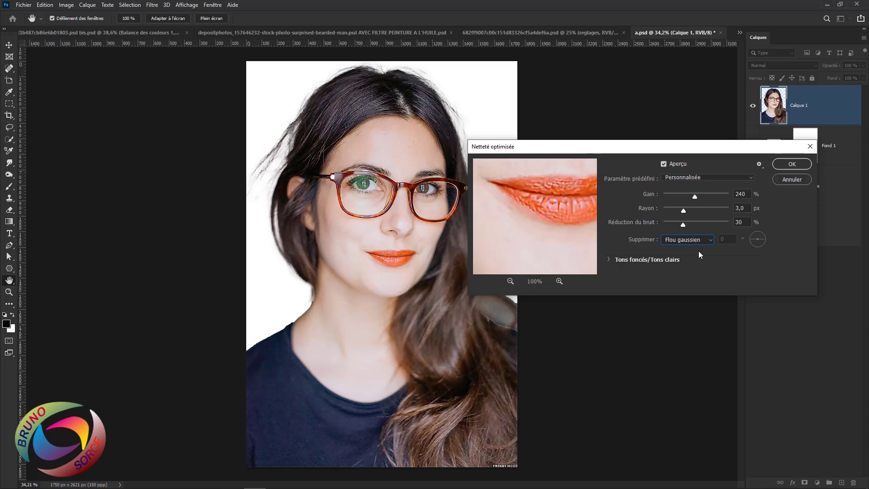
{"action": "left_click", "coordinate": [791, 165]}
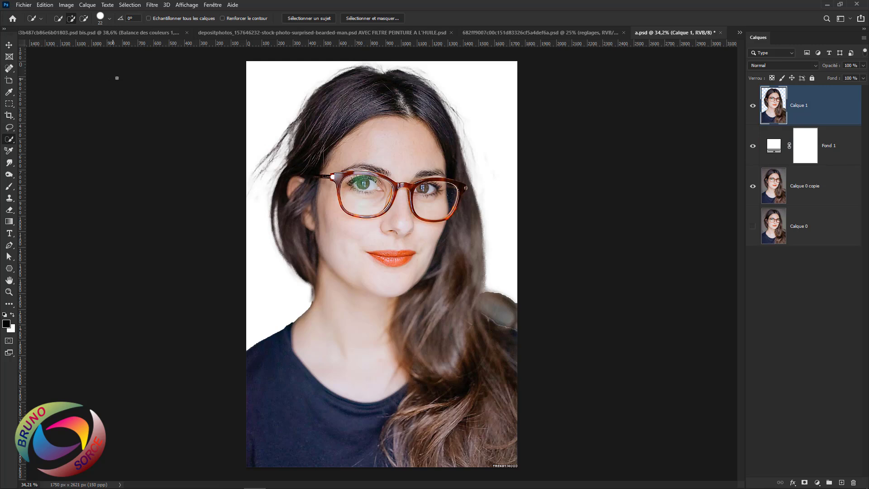
Step: Apply the Diffusion filter in Anisotrope mode to Calque 1
{"action": "left_click", "coordinate": [152, 5]}
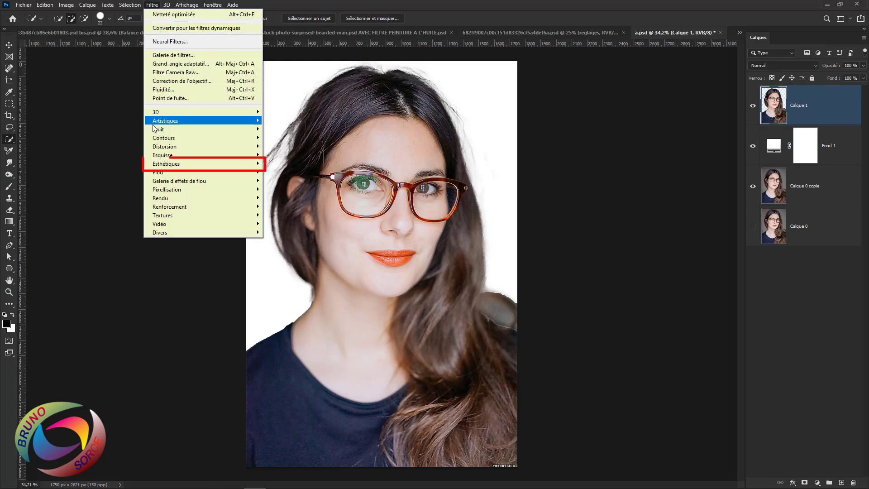
{"action": "mouse_move", "coordinate": [235, 163]}
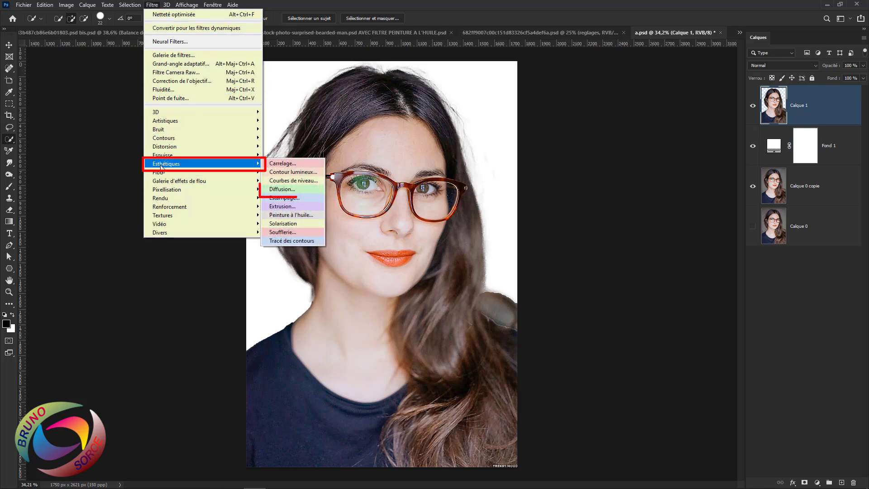
{"action": "left_click", "coordinate": [277, 189]}
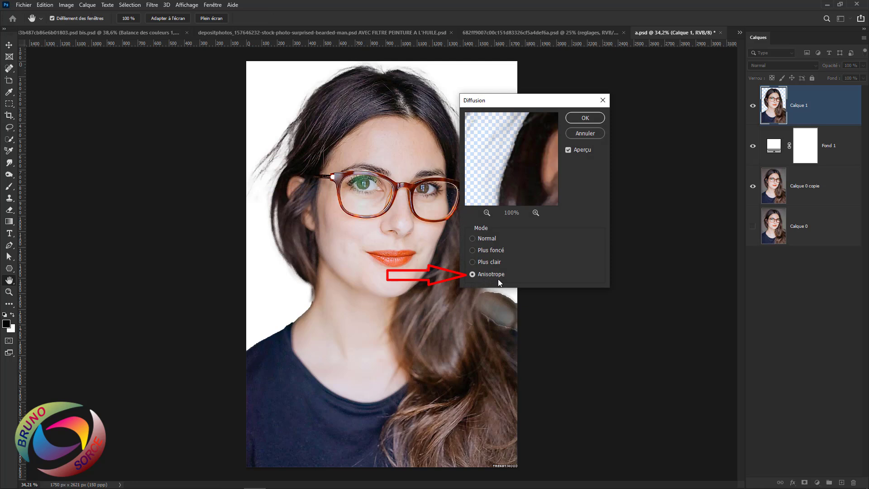
{"action": "left_click", "coordinate": [585, 119]}
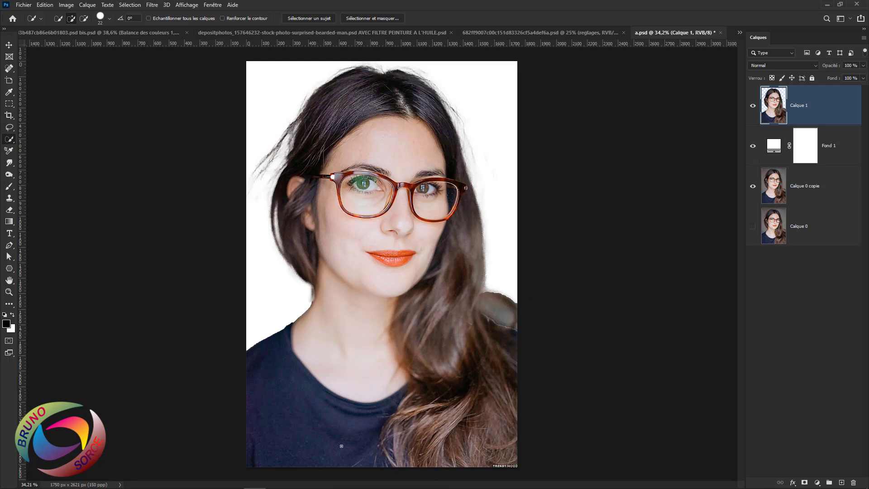
Step: Rotate the whole image 90° clockwise and reapply the anisotropic Diffusion filter to Calque 1 in this sideways orientation
{"action": "left_click", "coordinate": [66, 6]}
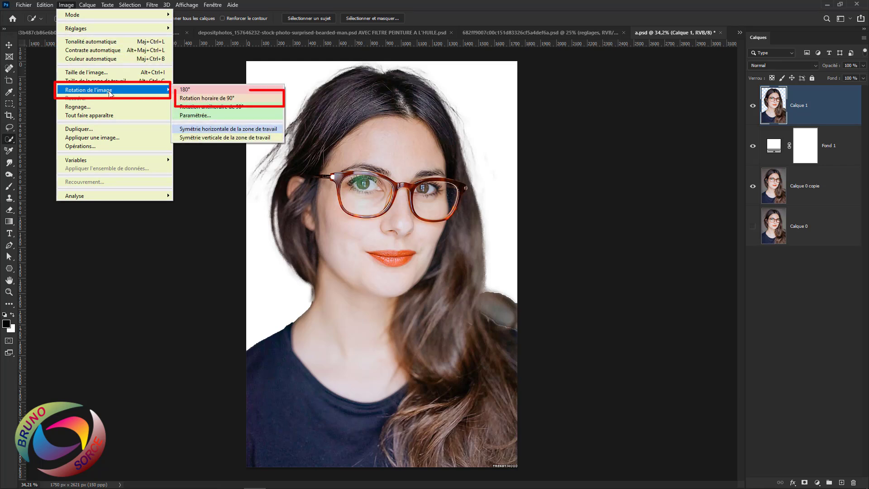
{"action": "left_click", "coordinate": [212, 100]}
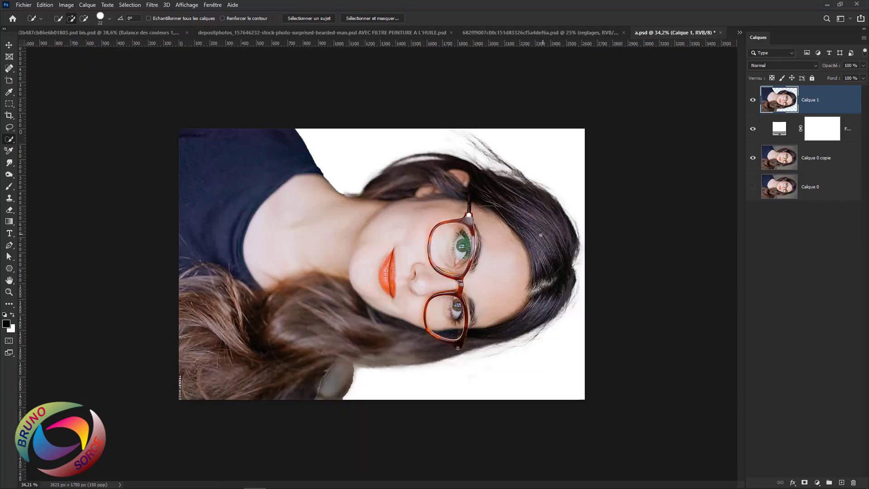
{"action": "left_click", "coordinate": [151, 6]}
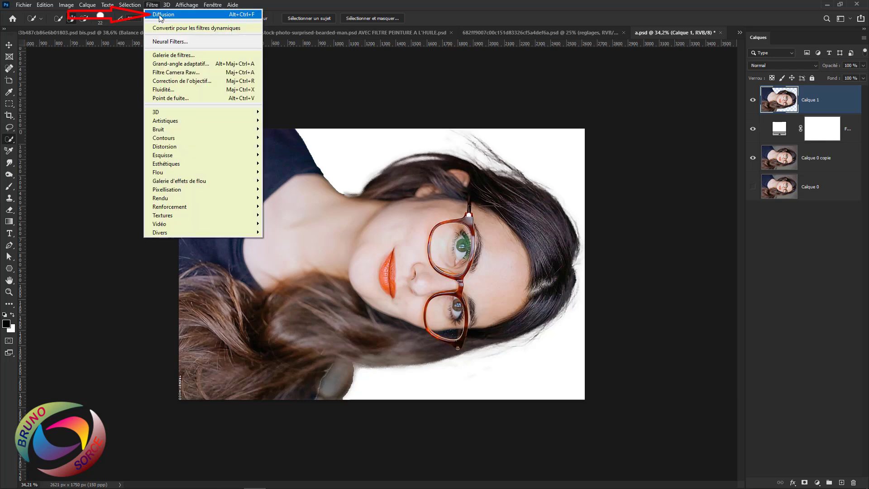
{"action": "left_click", "coordinate": [162, 15]}
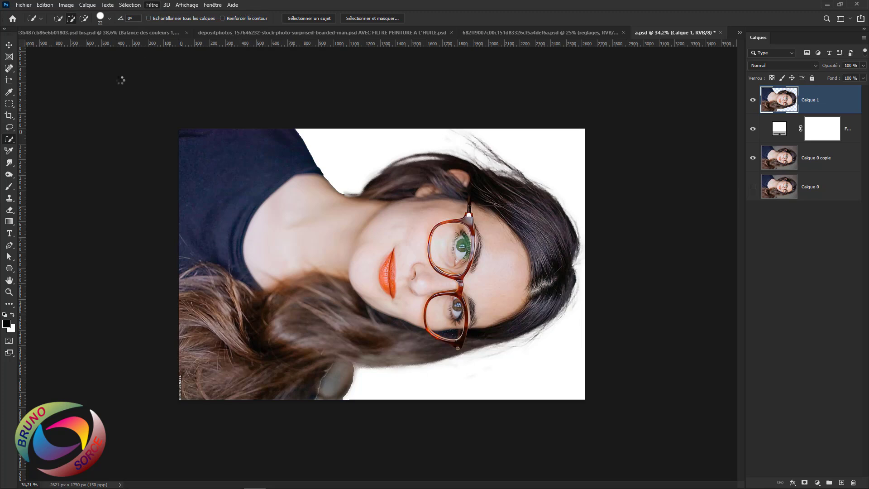
Step: Rotate the image another 90° clockwise so it is upside down and reapply the Diffusion filter to Calque 1
{"action": "left_click", "coordinate": [67, 5]}
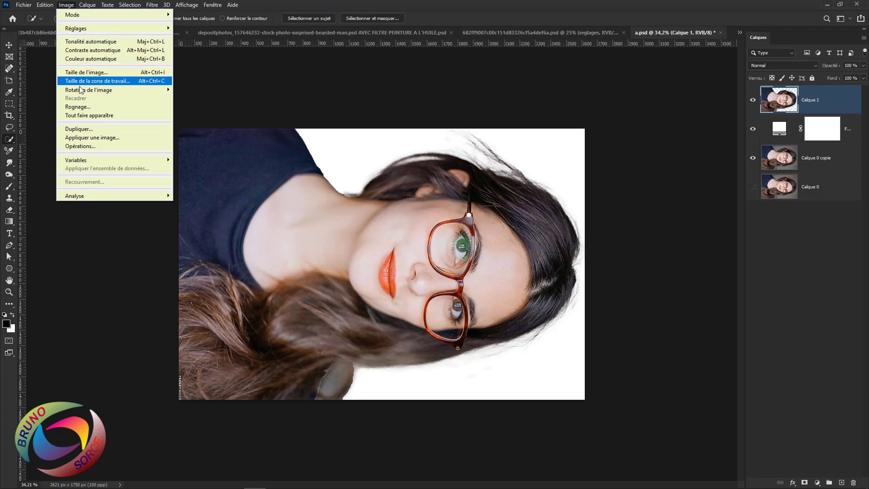
{"action": "mouse_move", "coordinate": [80, 93]}
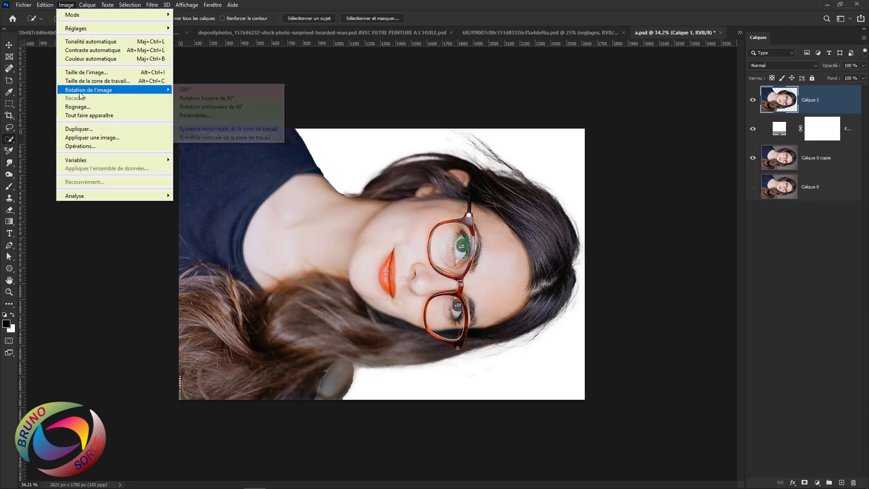
{"action": "left_click", "coordinate": [212, 99]}
{"action": "left_click", "coordinate": [153, 5]}
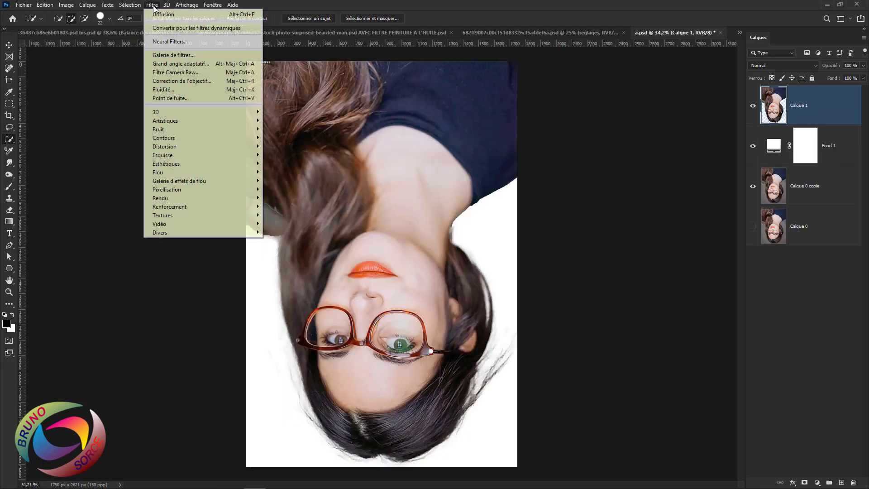
{"action": "left_click", "coordinate": [157, 15]}
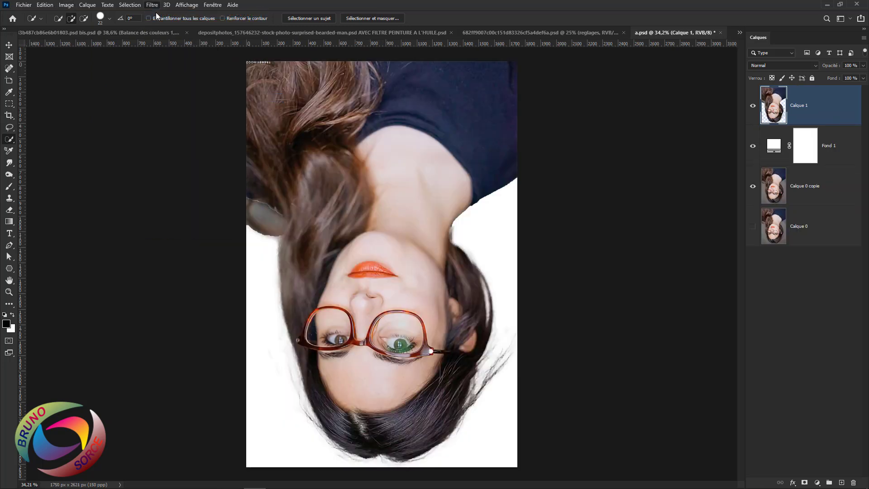
Step: Rotate the upside-down image 90° clockwise and reapply the Diffusion filter to Calque 1
{"action": "left_click", "coordinate": [67, 5]}
{"action": "mouse_move", "coordinate": [83, 93]}
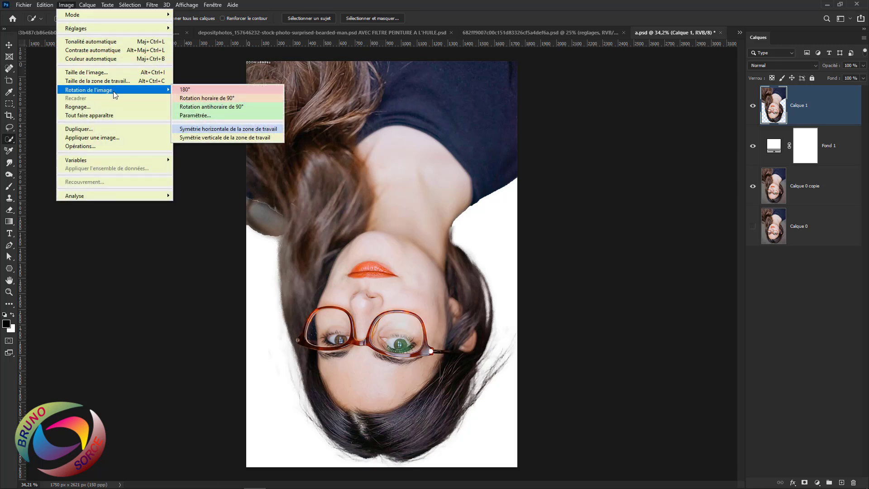
{"action": "left_click", "coordinate": [205, 98]}
{"action": "left_click", "coordinate": [152, 5]}
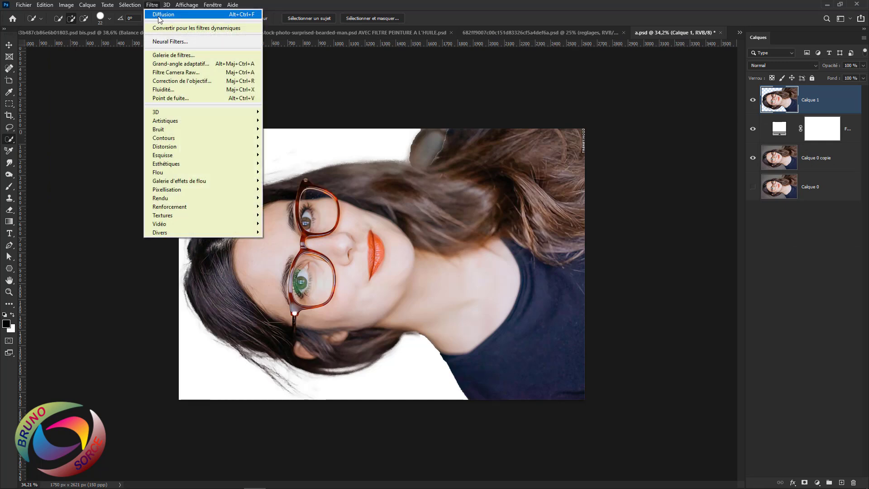
{"action": "left_click", "coordinate": [160, 17]}
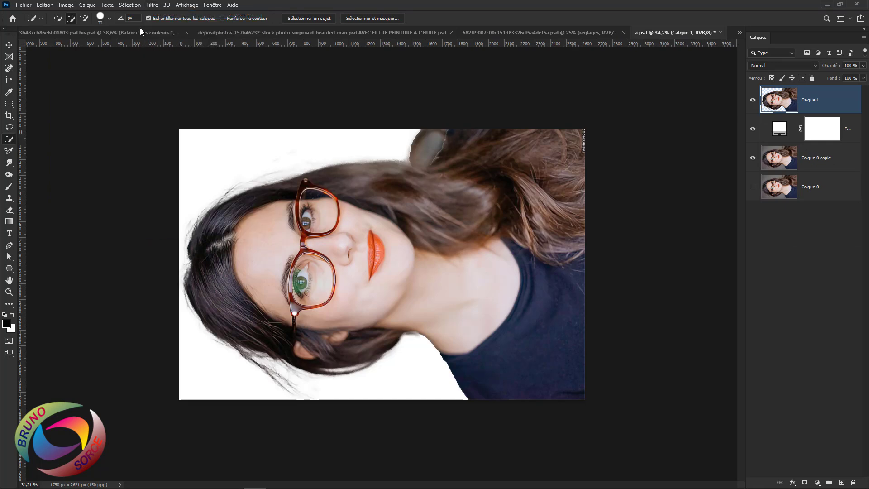
Step: Rotate the image 90° clockwise back to upright and reapply the Diffusion filter to Calque 1
{"action": "left_click", "coordinate": [66, 5]}
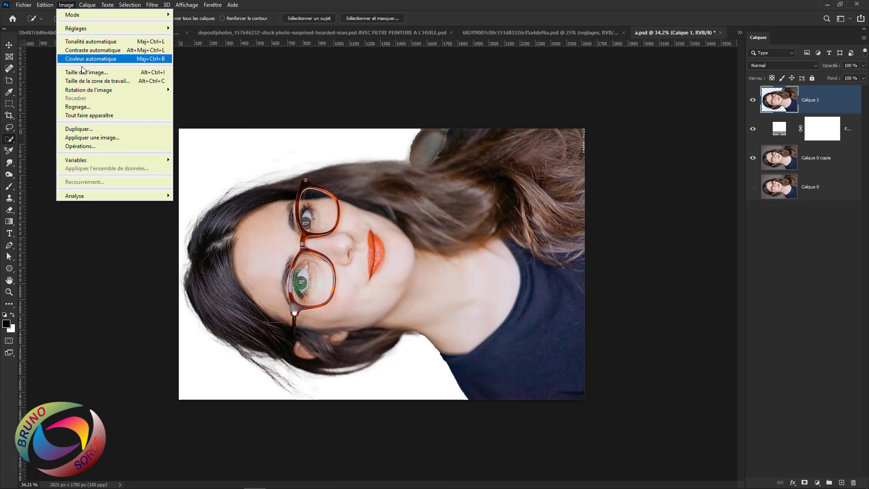
{"action": "mouse_move", "coordinate": [89, 93]}
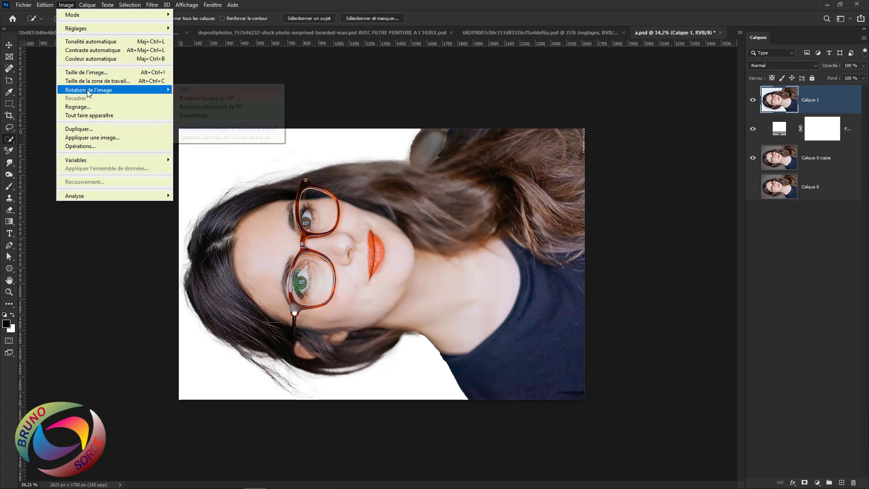
{"action": "left_click", "coordinate": [211, 99]}
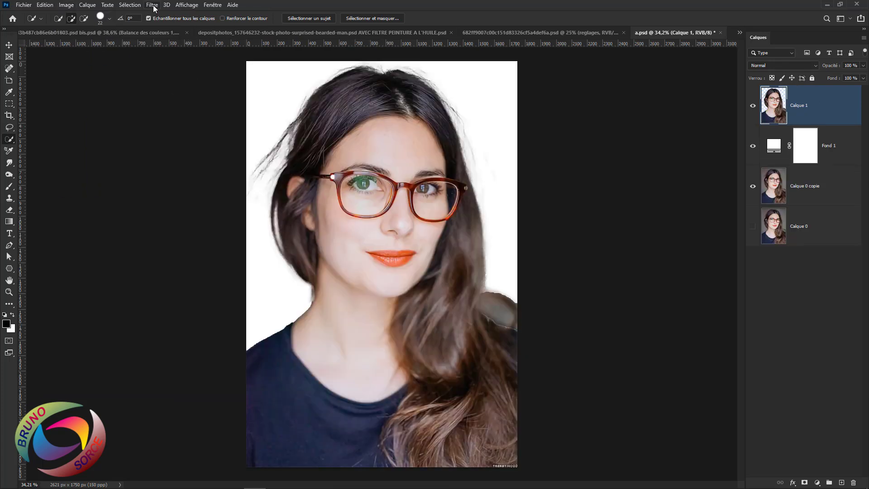
{"action": "left_click", "coordinate": [153, 5]}
{"action": "left_click", "coordinate": [160, 15]}
Step: Apply Netteté optimisée to Calque 1 with 240% gain, 3,0 px radius, 30% noise reduction and Flou gaussien removal
{"action": "left_click", "coordinate": [152, 5]}
{"action": "mouse_move", "coordinate": [165, 208]}
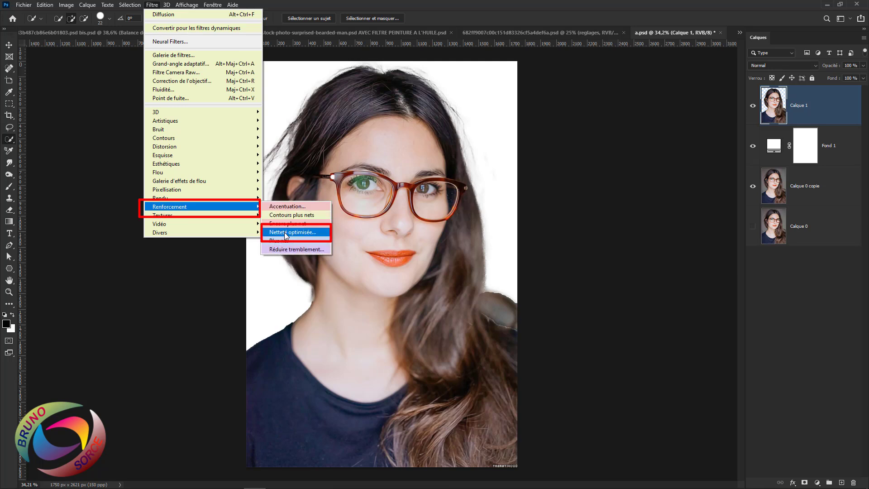
{"action": "left_click", "coordinate": [285, 232]}
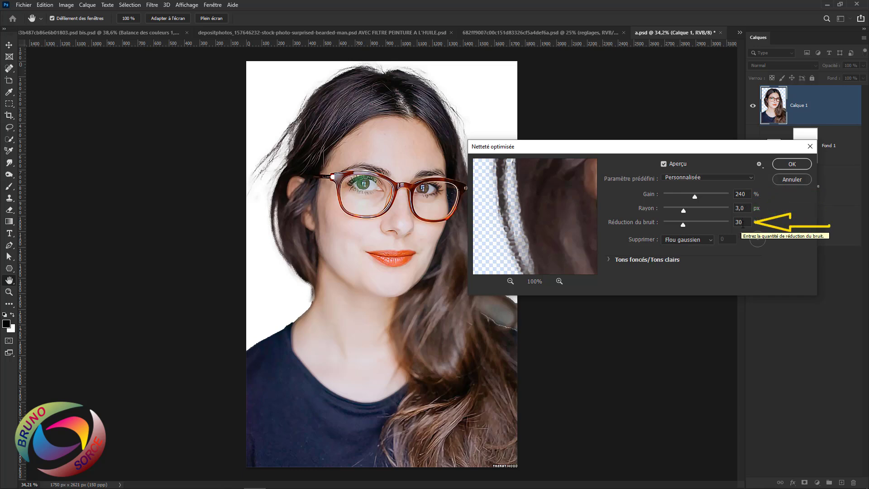
{"action": "left_click", "coordinate": [800, 165]}
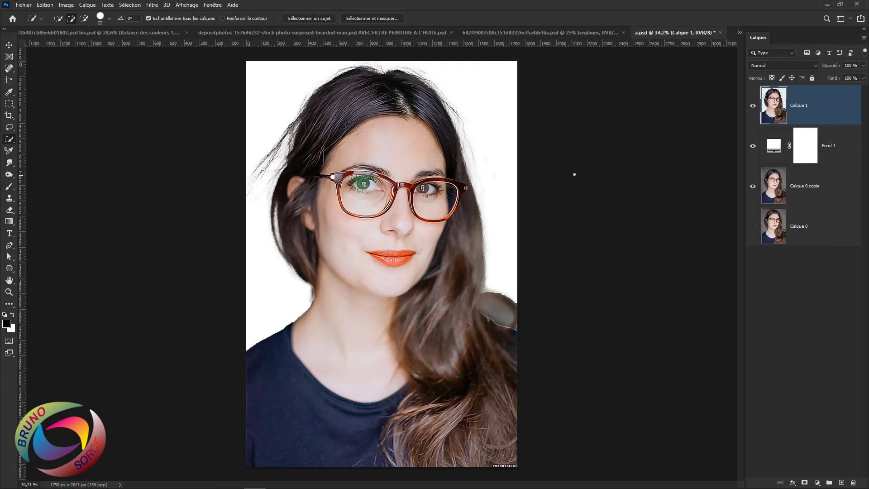
Step: Apply the Diffusion filter in Anisotrope mode to the freshly sharpened Calque 1
{"action": "left_click", "coordinate": [151, 5]}
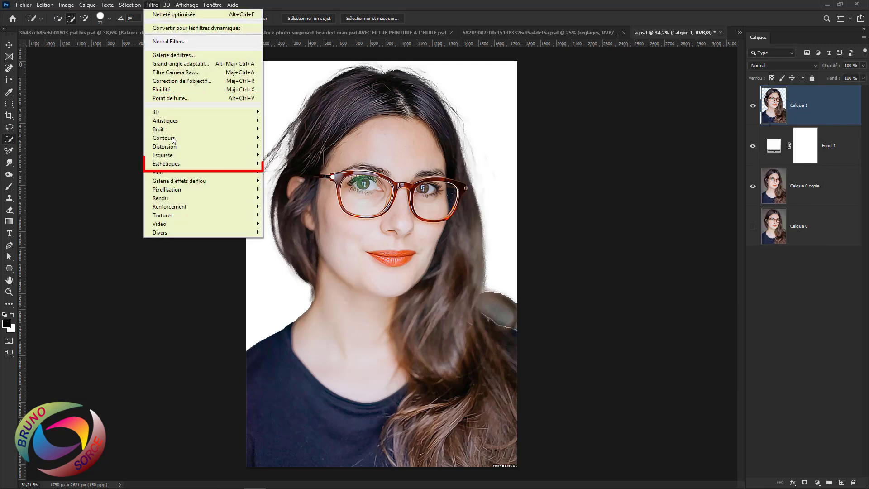
{"action": "mouse_move", "coordinate": [170, 165]}
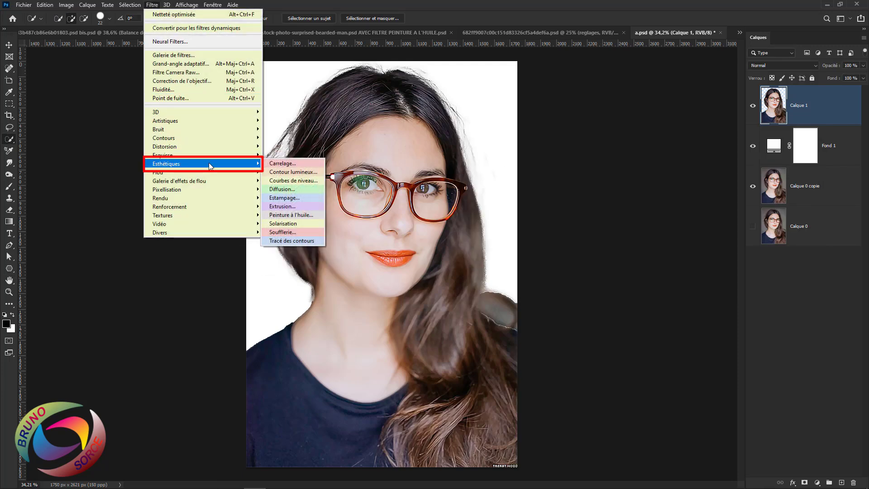
{"action": "left_click", "coordinate": [279, 189]}
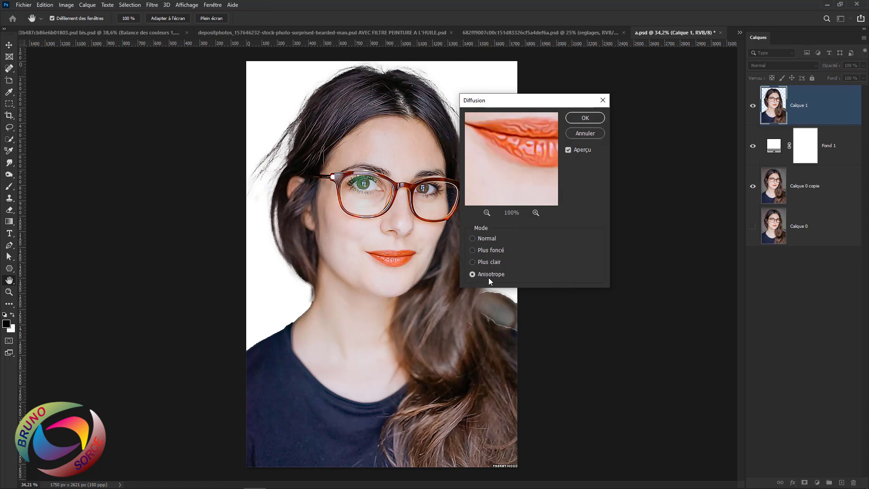
{"action": "left_click", "coordinate": [597, 119]}
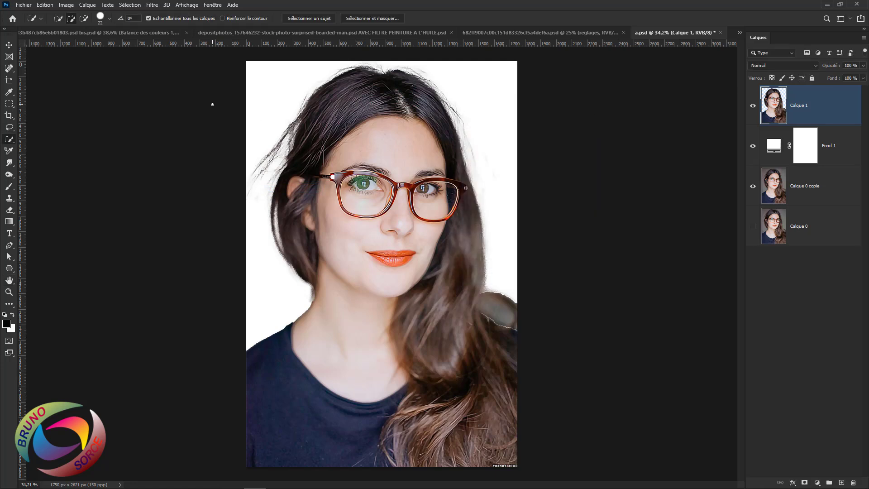
Step: Rotate the upright image 90° clockwise and reapply the Diffusion filter to Calque 1
{"action": "left_click", "coordinate": [67, 8]}
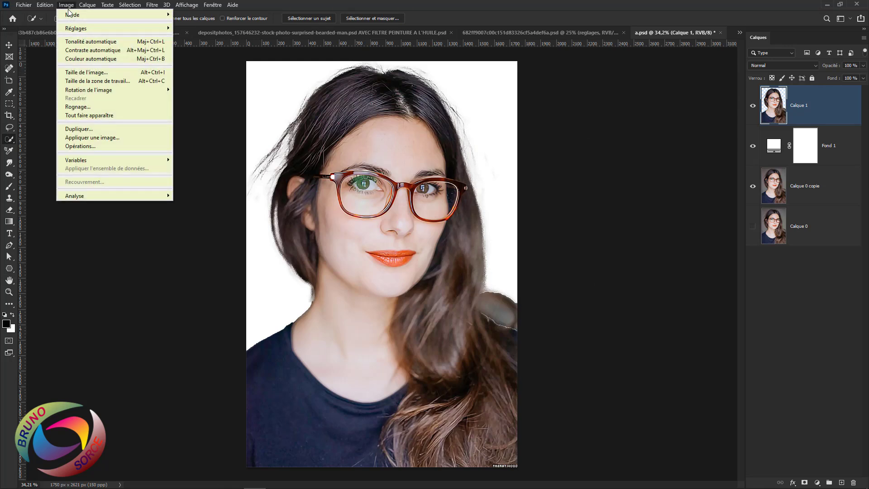
{"action": "mouse_move", "coordinate": [76, 95]}
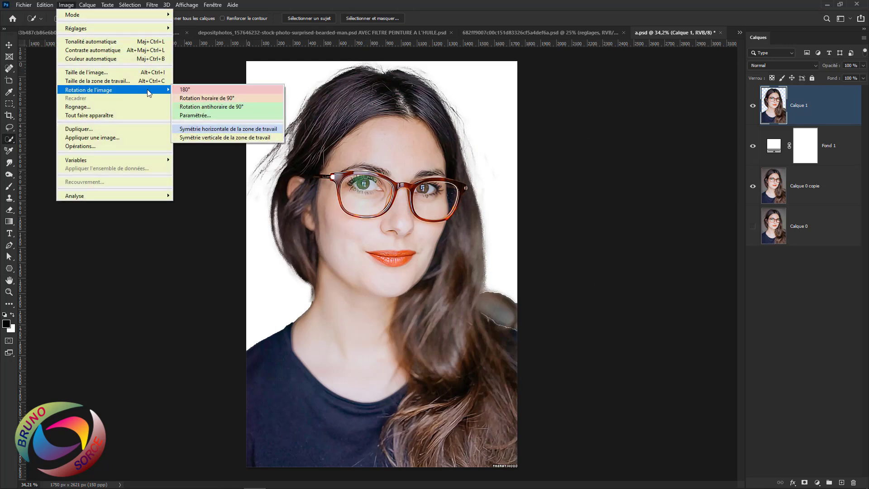
{"action": "left_click", "coordinate": [201, 99]}
{"action": "left_click", "coordinate": [152, 5]}
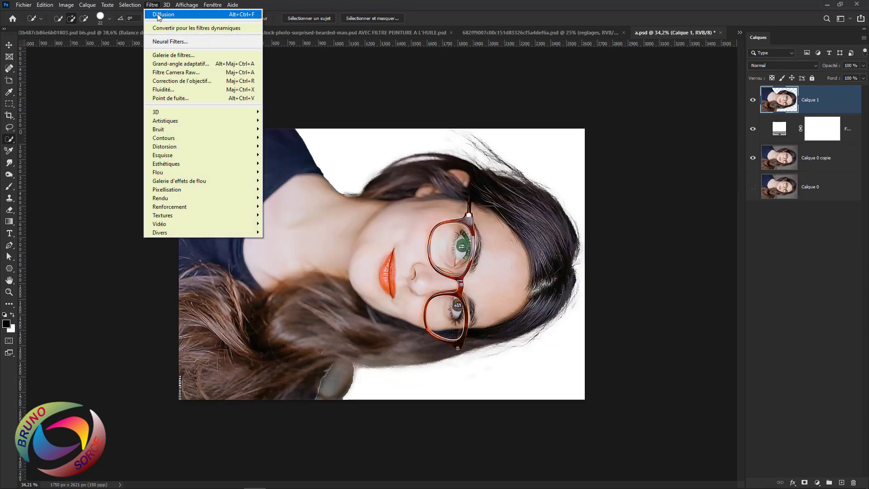
{"action": "left_click", "coordinate": [158, 15]}
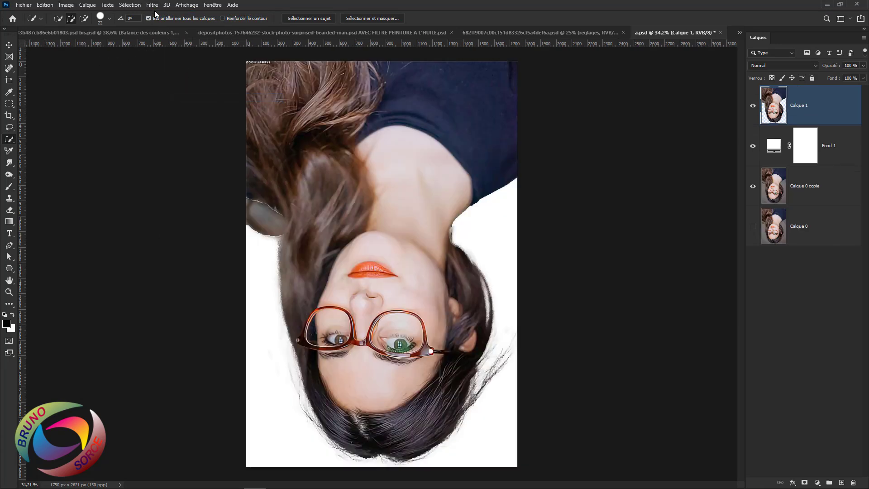
Step: Reapply the Diffusion filter to Calque 1 with the image upside down
{"action": "left_click", "coordinate": [153, 5]}
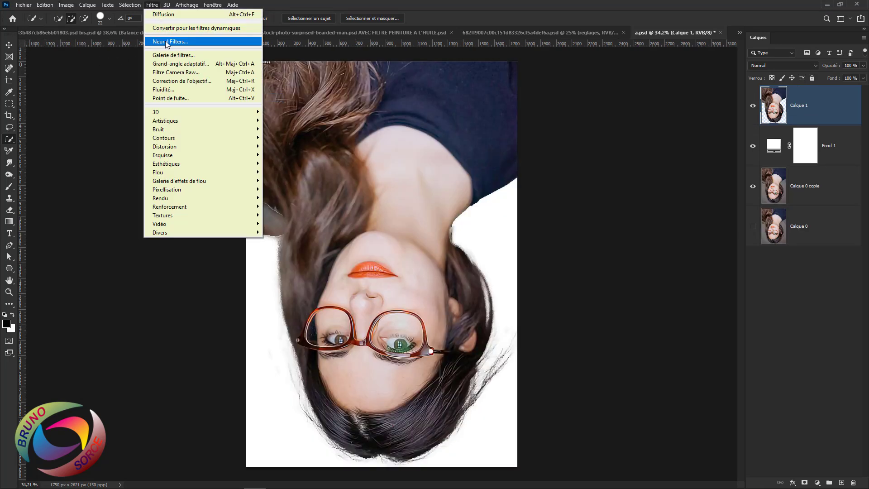
{"action": "left_click", "coordinate": [154, 5]}
{"action": "left_click", "coordinate": [154, 5]}
{"action": "left_click", "coordinate": [158, 15]}
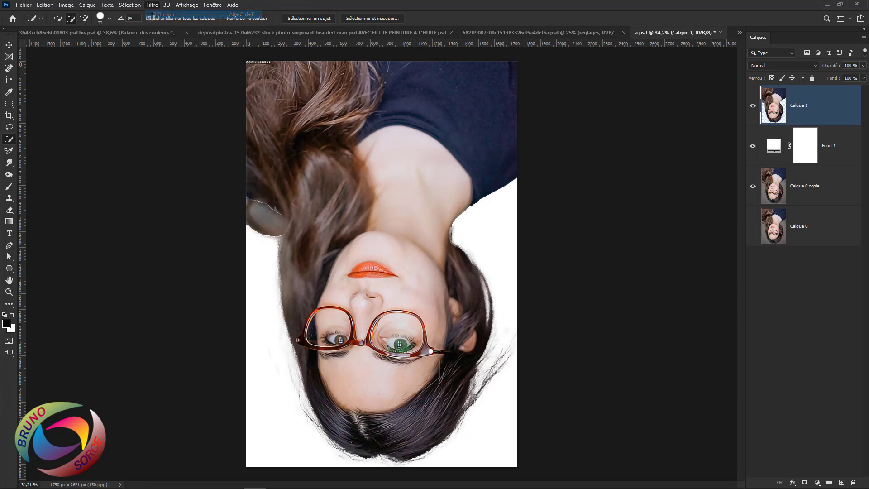
Step: Turn the upside-down image 90° clockwise and run the Diffusion filter on Calque 1 in that orientation
{"action": "left_click", "coordinate": [67, 5]}
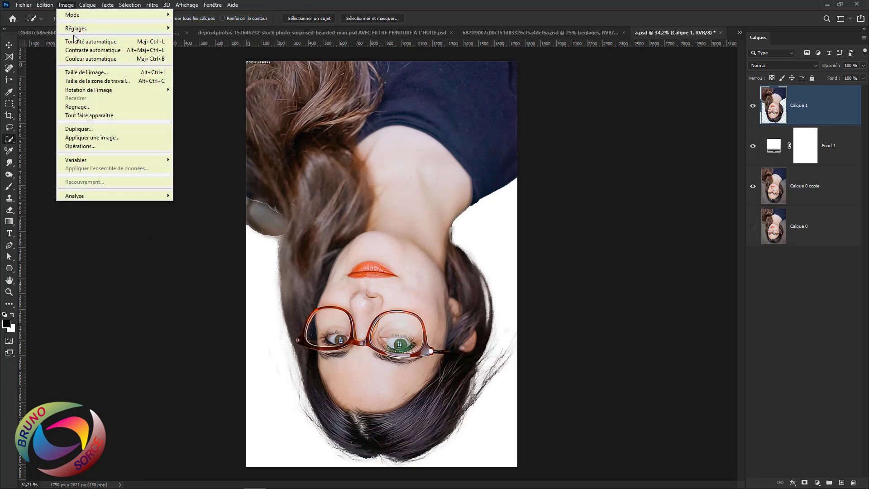
{"action": "mouse_move", "coordinate": [99, 90]}
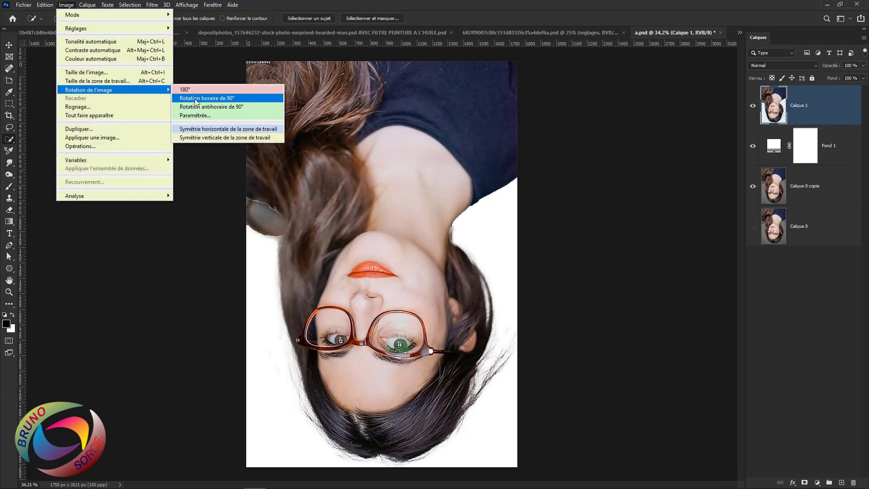
{"action": "left_click", "coordinate": [181, 98]}
{"action": "left_click", "coordinate": [152, 5]}
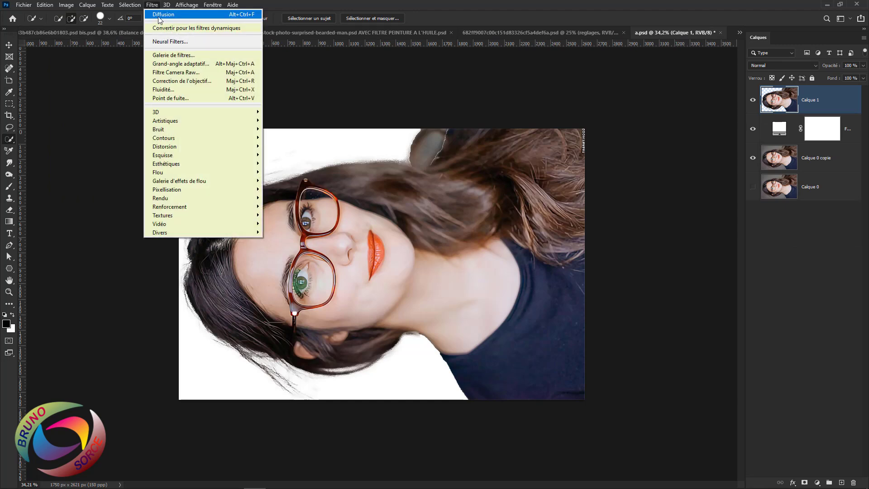
{"action": "left_click", "coordinate": [159, 15]}
Step: Rotate the image 90° clockwise to return the portrait to its upright orientation
{"action": "left_click", "coordinate": [66, 5]}
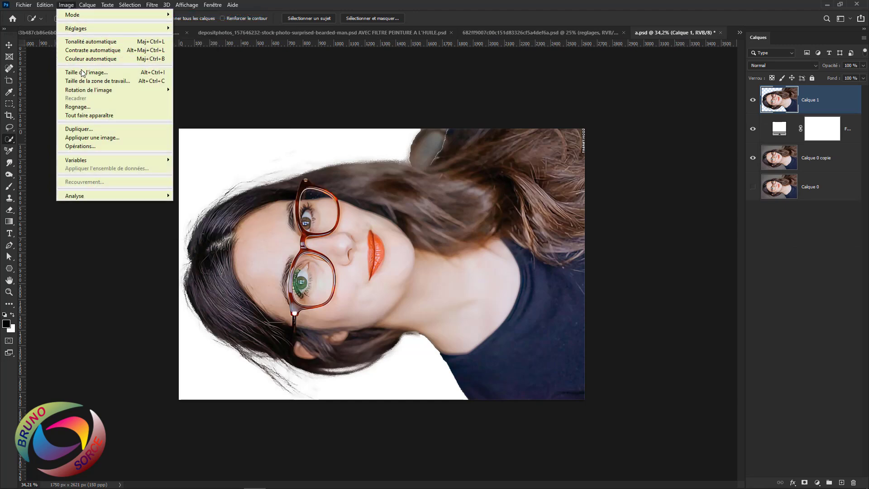
{"action": "mouse_move", "coordinate": [91, 90]}
{"action": "left_click", "coordinate": [196, 98]}
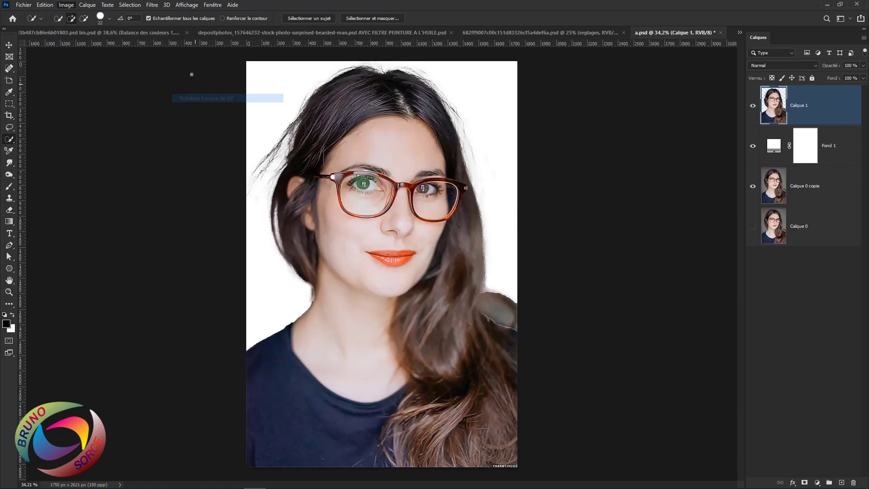
{"action": "left_click", "coordinate": [151, 5]}
{"action": "left_click", "coordinate": [151, 5]}
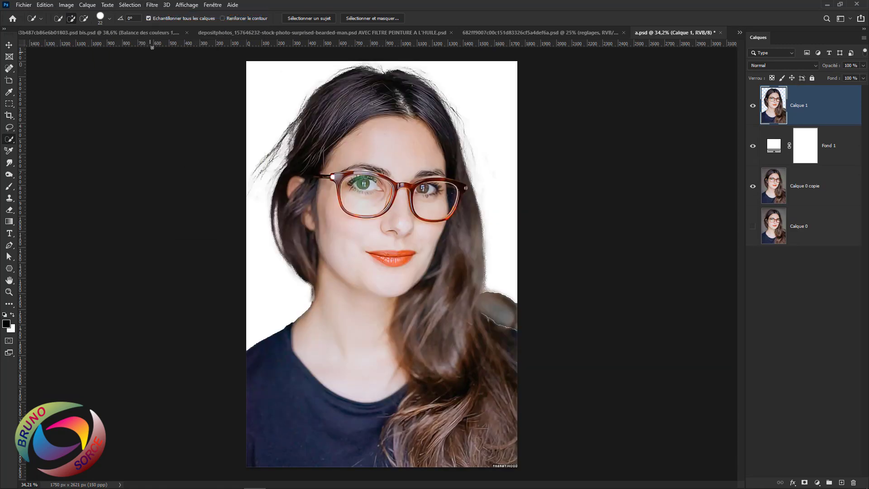
Step: Apply Smart Sharpen (Netteté optimisée) to Calque 1 with gain 240%, radius 3.0 px, noise reduction 30% and Gaussian blur removal
{"action": "left_click", "coordinate": [154, 6]}
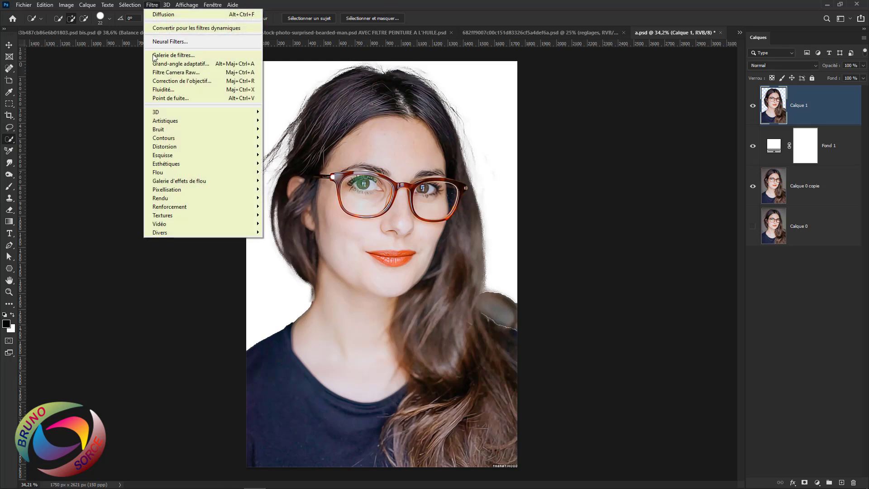
{"action": "mouse_move", "coordinate": [157, 207]}
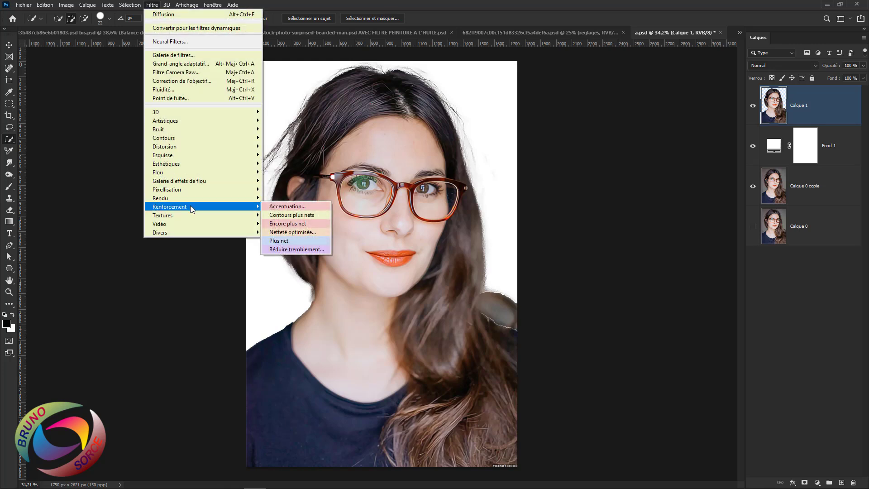
{"action": "left_click", "coordinate": [296, 232]}
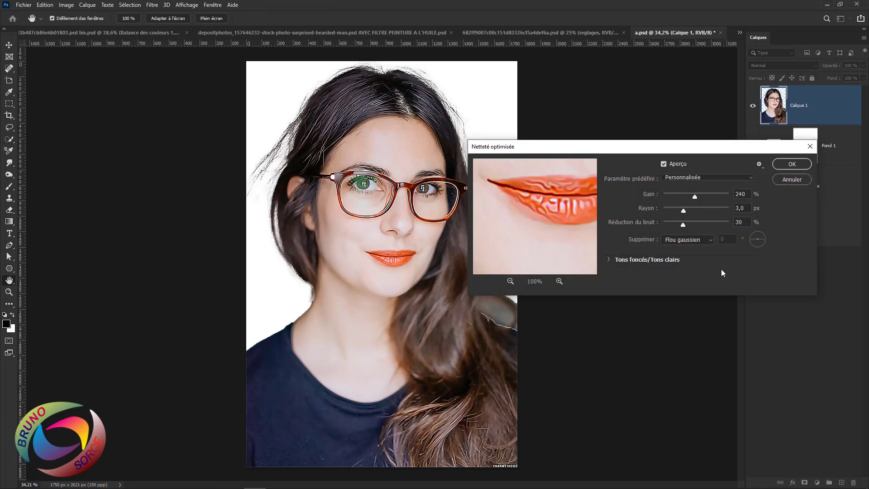
{"action": "left_click", "coordinate": [791, 164]}
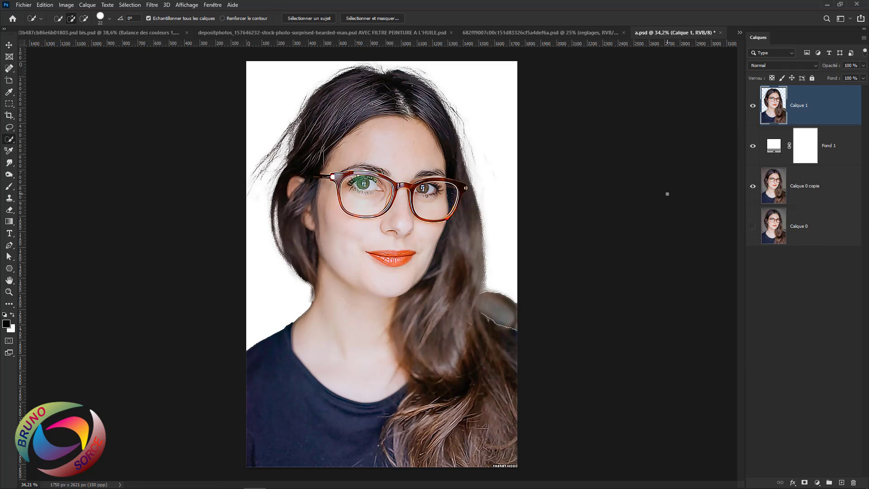
Step: Convert Calque 1 to a smart object and duplicate it twice
{"action": "right_click", "coordinate": [820, 110]}
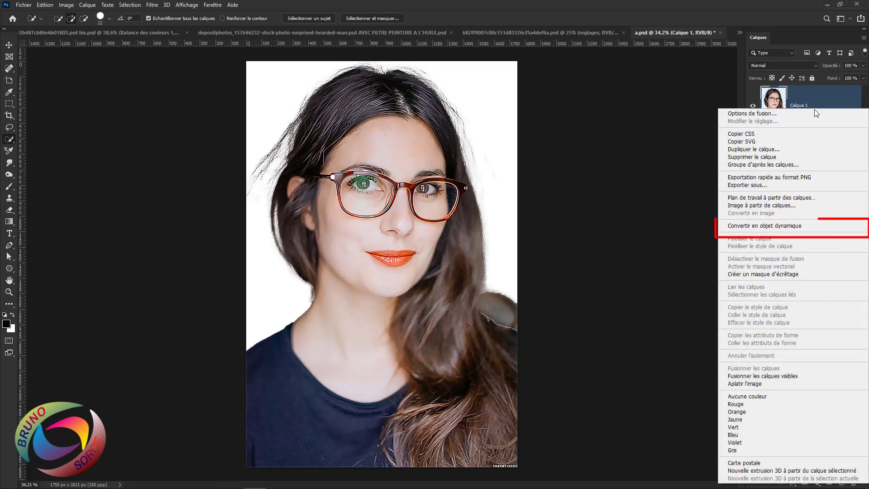
{"action": "left_click", "coordinate": [744, 226]}
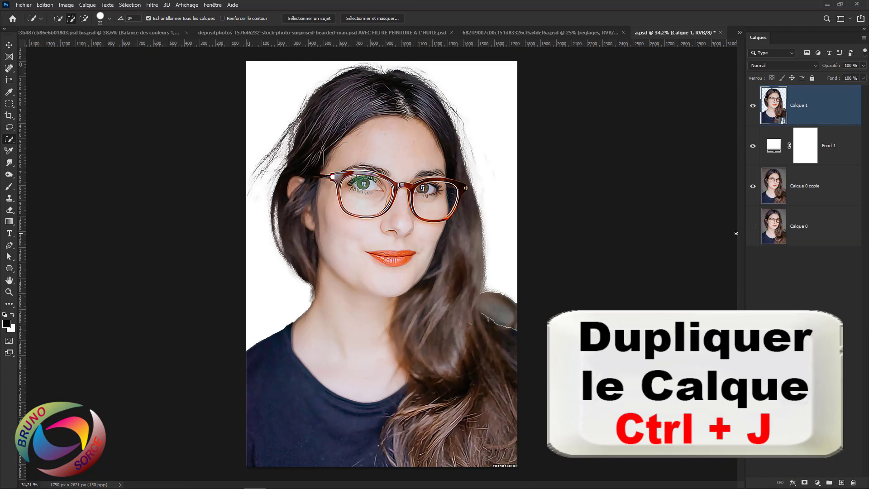
{"action": "key", "text": "ctrl+j"}
{"action": "key", "text": "ctrl+j"}
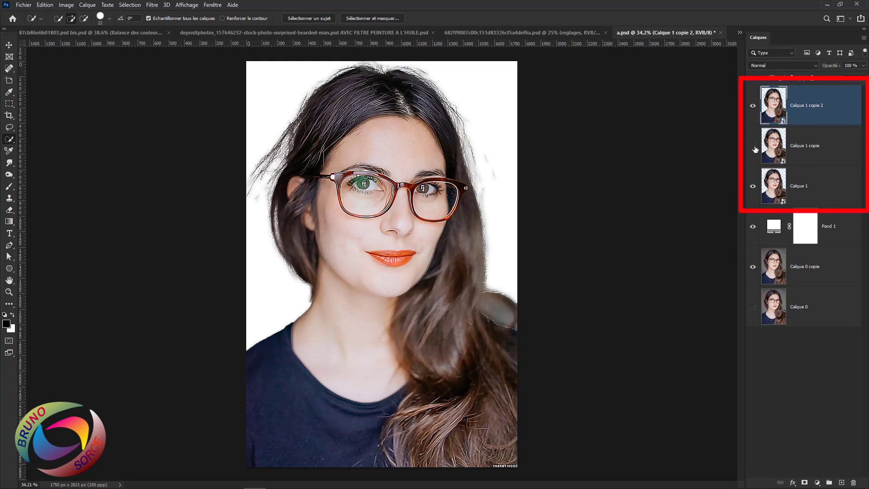
Step: Hide both copies of Calque 1 and apply the Découpage filter to Calque 1 with Niveaux 8, Simplicité 5 and Fidélité 1
{"action": "left_click", "coordinate": [753, 105]}
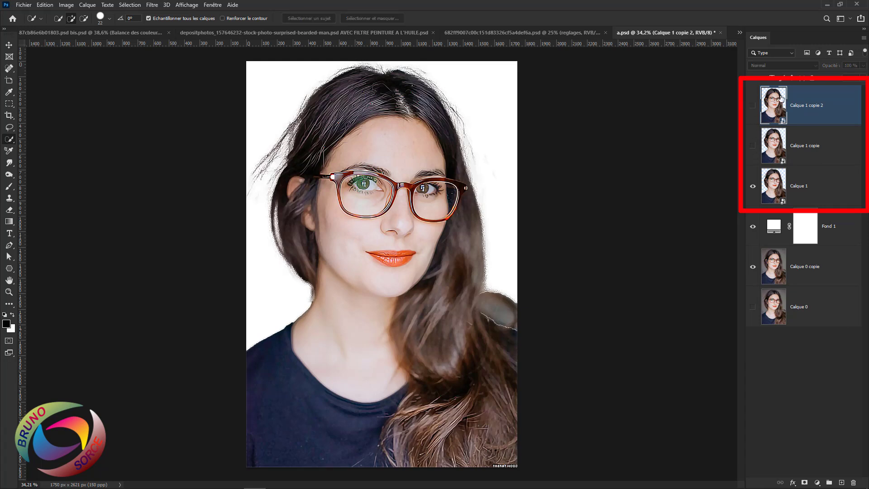
{"action": "left_click", "coordinate": [829, 191]}
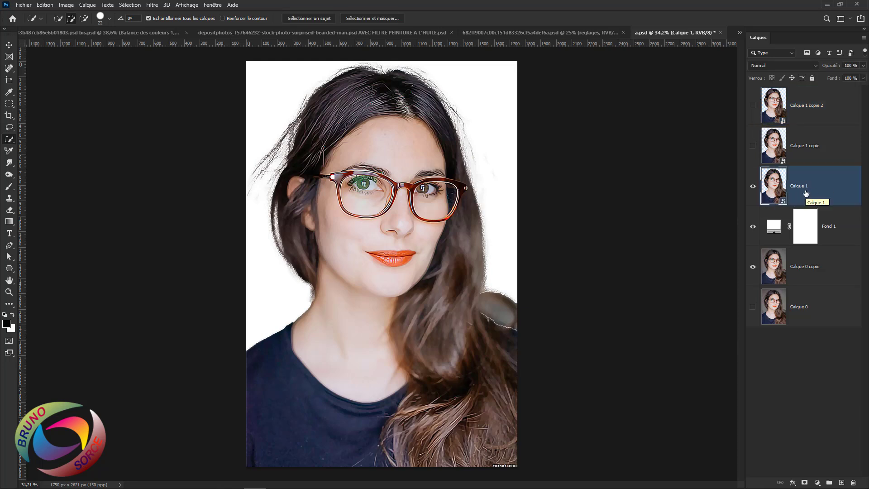
{"action": "left_click", "coordinate": [153, 5]}
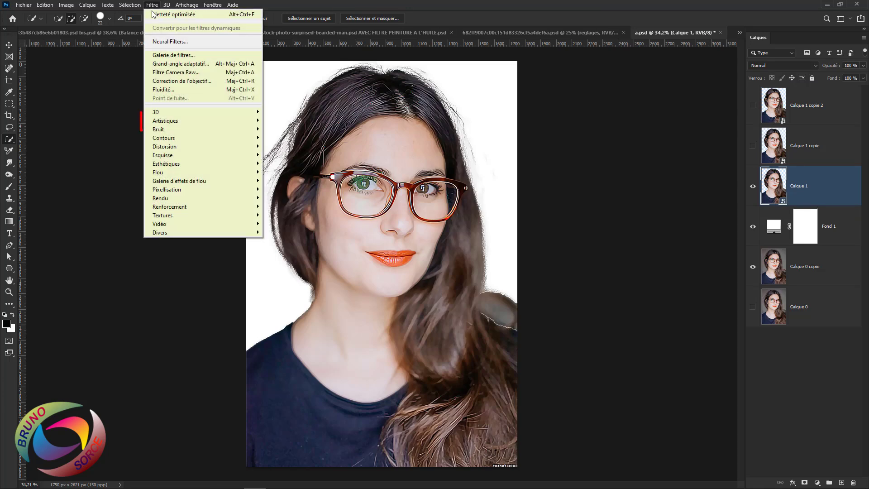
{"action": "mouse_move", "coordinate": [213, 121]}
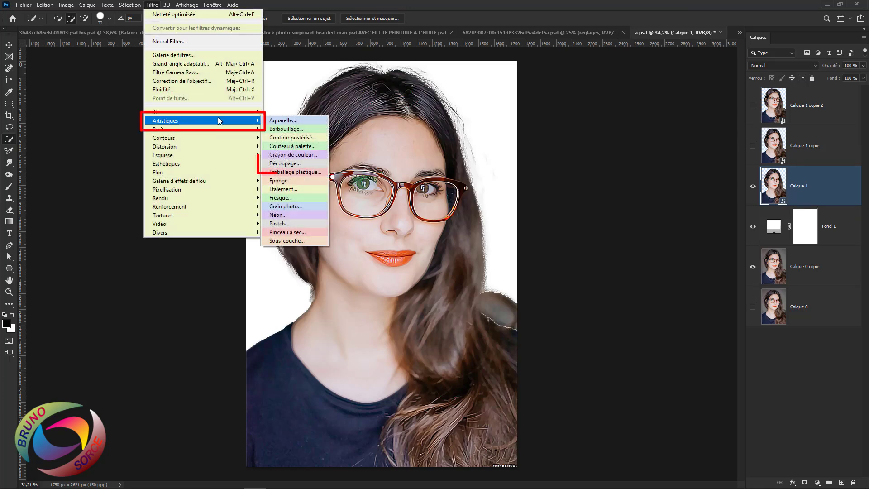
{"action": "left_click", "coordinate": [280, 164]}
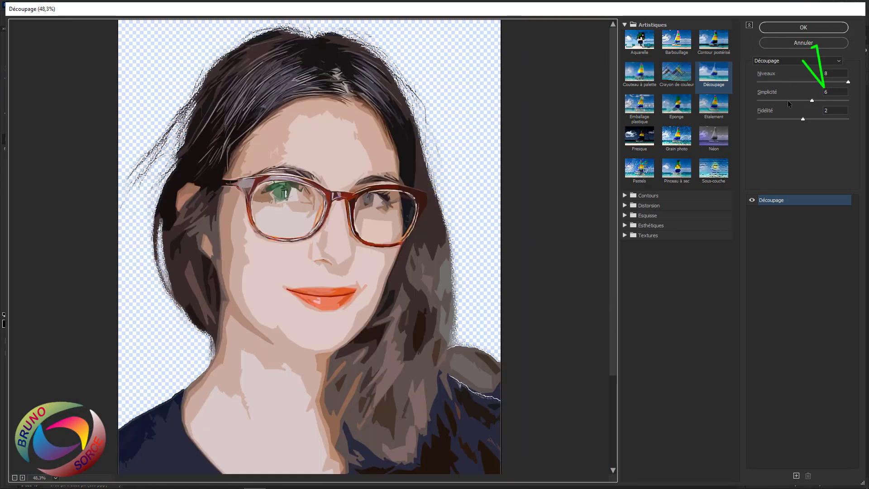
{"action": "left_click_drag", "start_coordinate": [829, 92], "coordinate": [818, 95]}
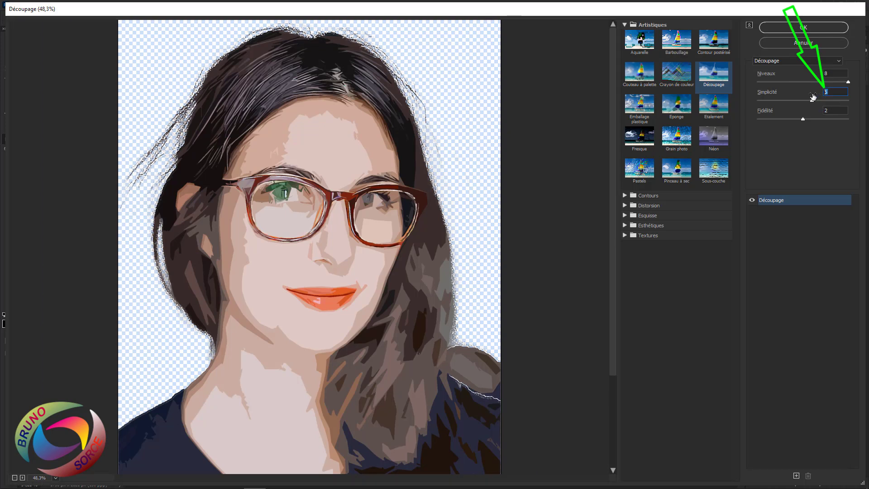
{"action": "type", "text": "5"}
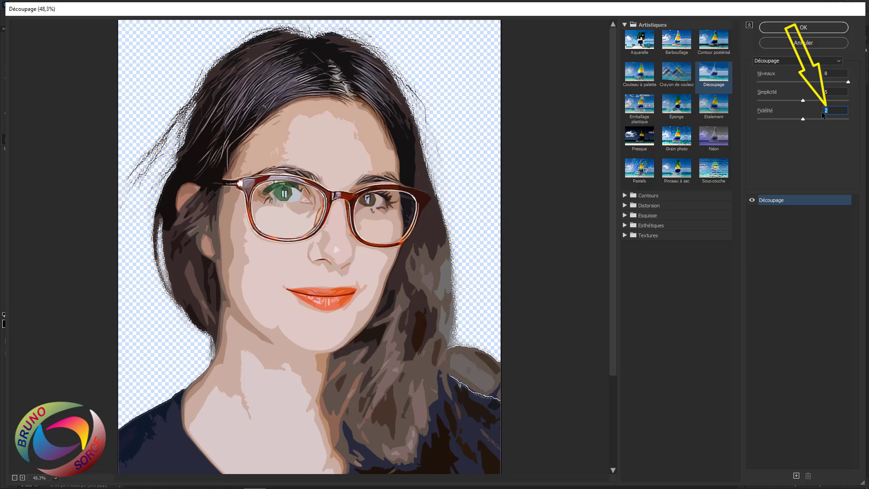
{"action": "type", "text": "1"}
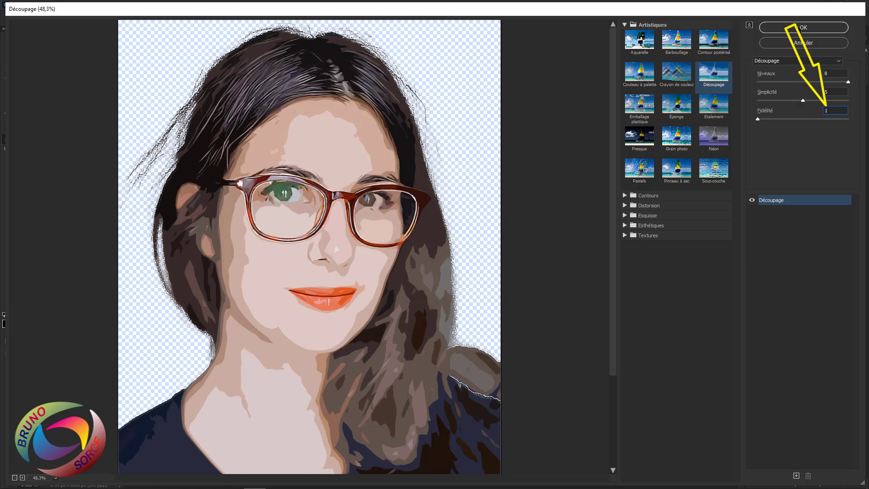
{"action": "left_click", "coordinate": [802, 28]}
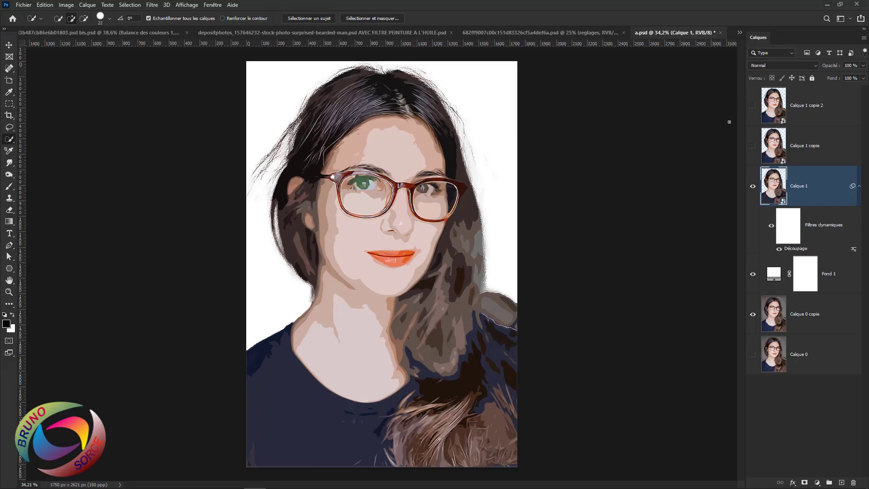
Step: Apply the Accentuation filter to Calque 1 with gain 150%, radius 2.0 pixels and threshold 0, and collapse its smart filter list
{"action": "left_click", "coordinate": [152, 5]}
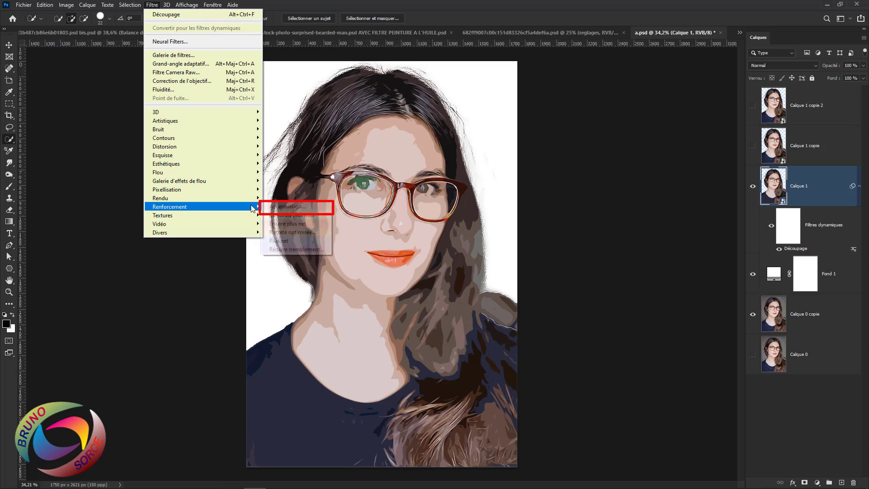
{"action": "left_click", "coordinate": [289, 207]}
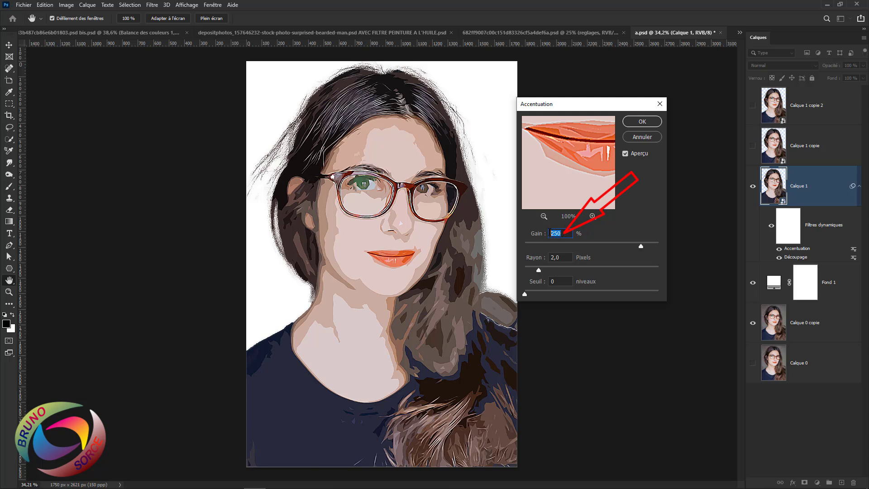
{"action": "type", "text": "150"}
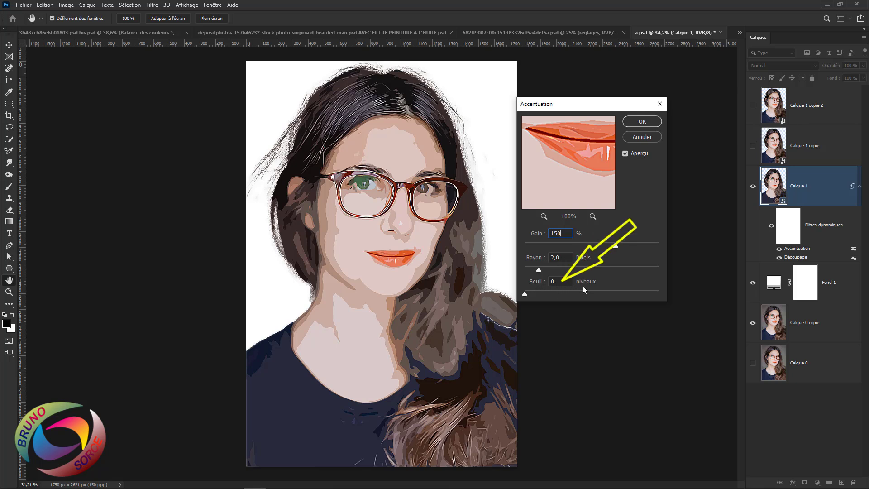
{"action": "left_click", "coordinate": [642, 121]}
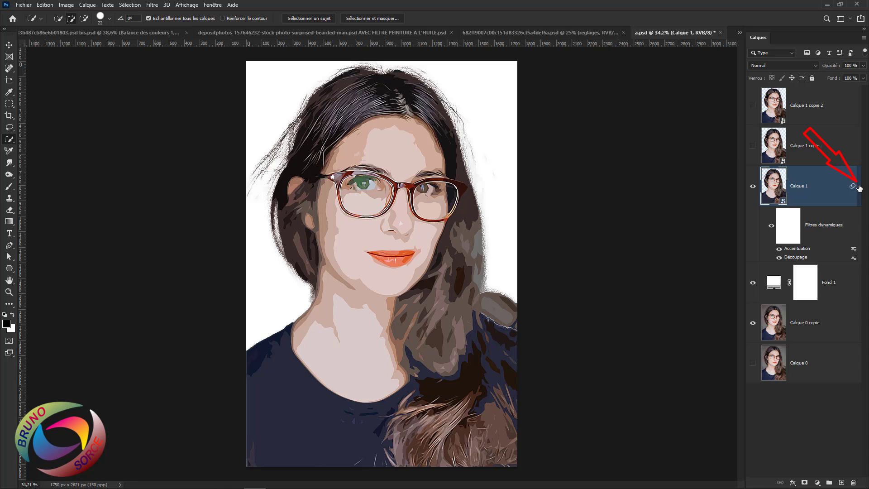
{"action": "left_click", "coordinate": [859, 186]}
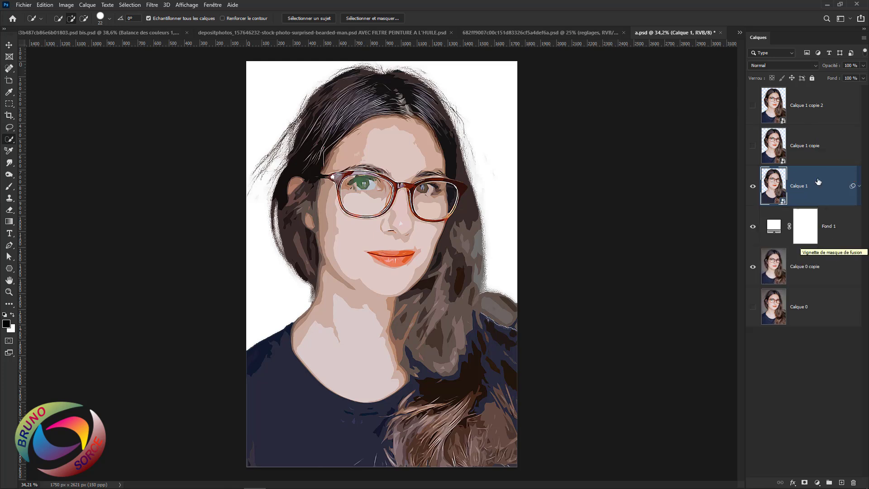
Step: Show Calque 1 copie and apply the Découpage filter to it with Niveaux 8, Simplicité 6 and Fidélité 1
{"action": "left_click", "coordinate": [832, 147]}
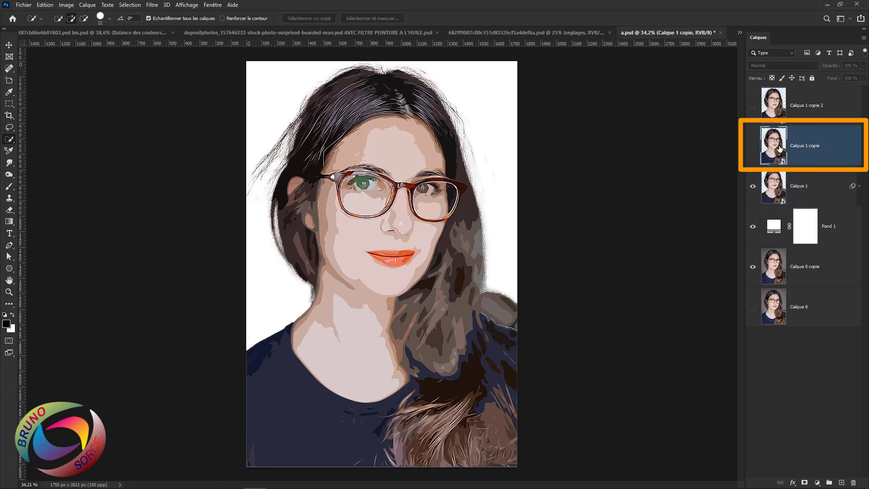
{"action": "left_click", "coordinate": [753, 146]}
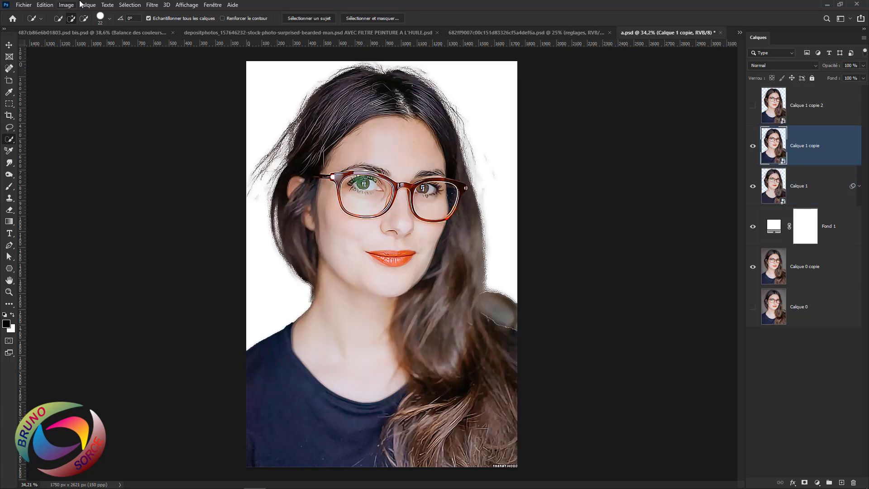
{"action": "left_click", "coordinate": [152, 5]}
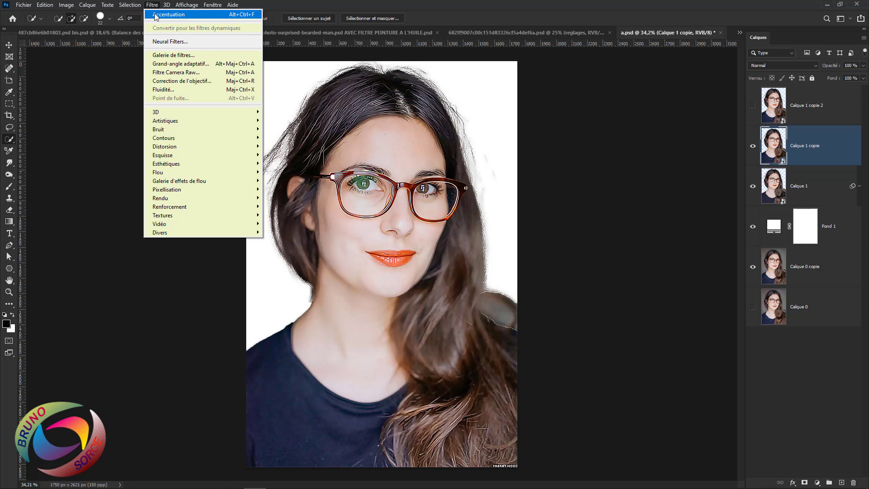
{"action": "mouse_move", "coordinate": [198, 122]}
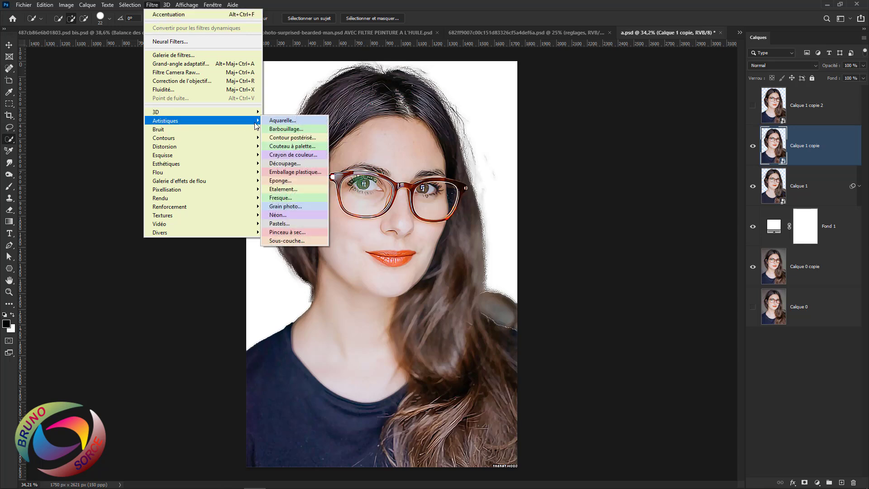
{"action": "left_click", "coordinate": [284, 165]}
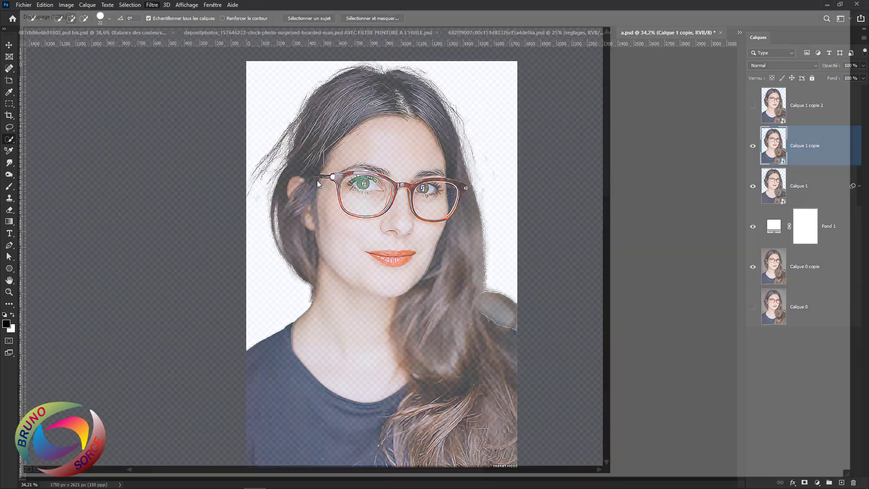
{"action": "scroll", "coordinate": [380, 233], "scroll_direction": "down", "scroll_amount": 10}
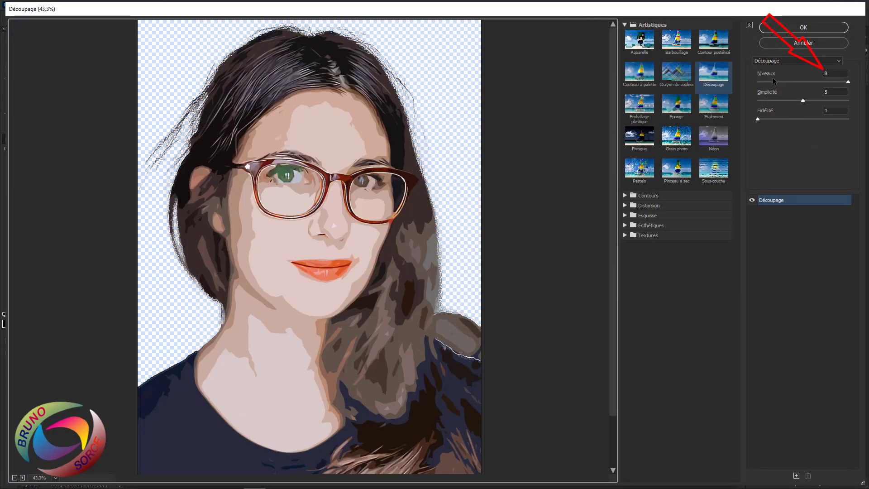
{"action": "left_click", "coordinate": [834, 93]}
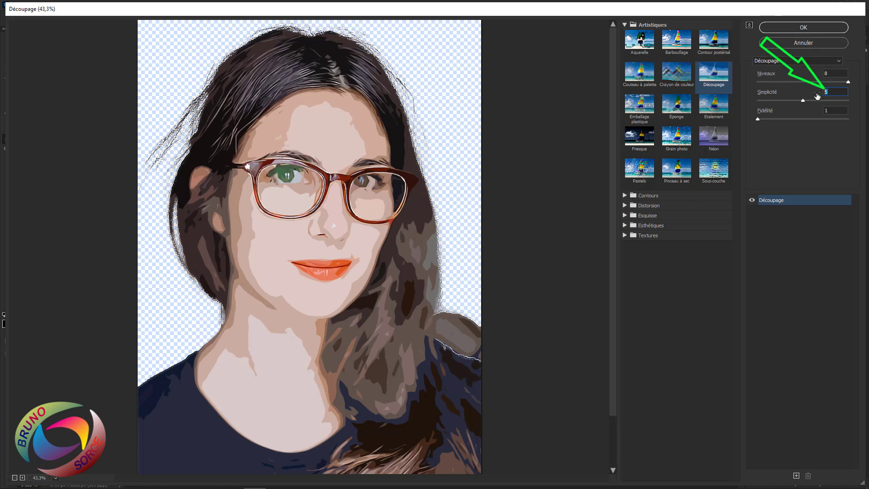
{"action": "type", "text": "6"}
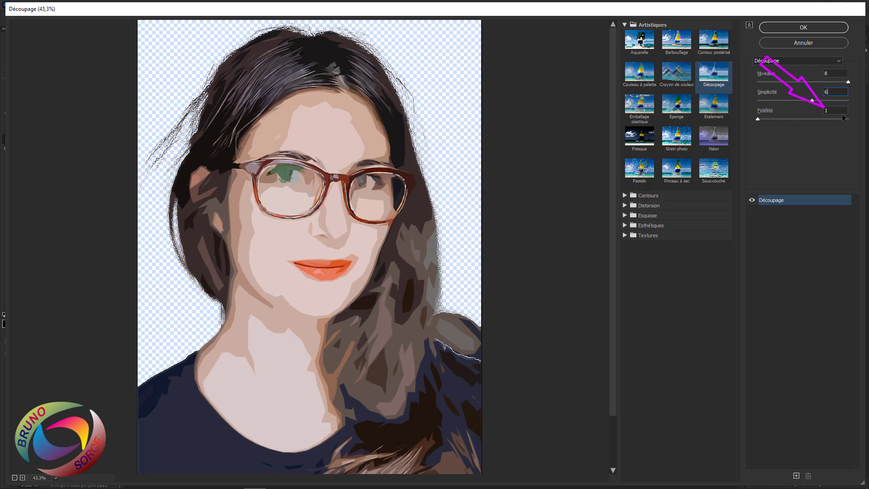
{"action": "left_click", "coordinate": [804, 27]}
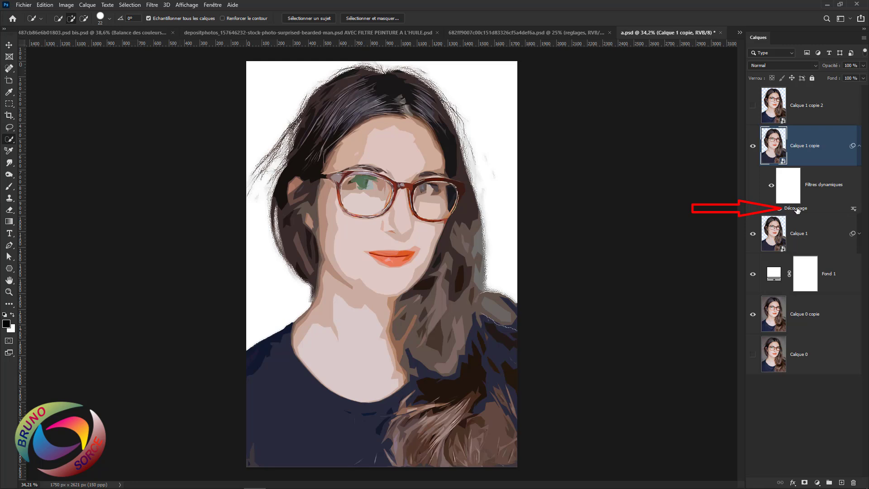
Step: Set the blending opacity of the Découpage smart filter on Calque 1 copie to 35%
{"action": "double_click", "coordinate": [854, 211]}
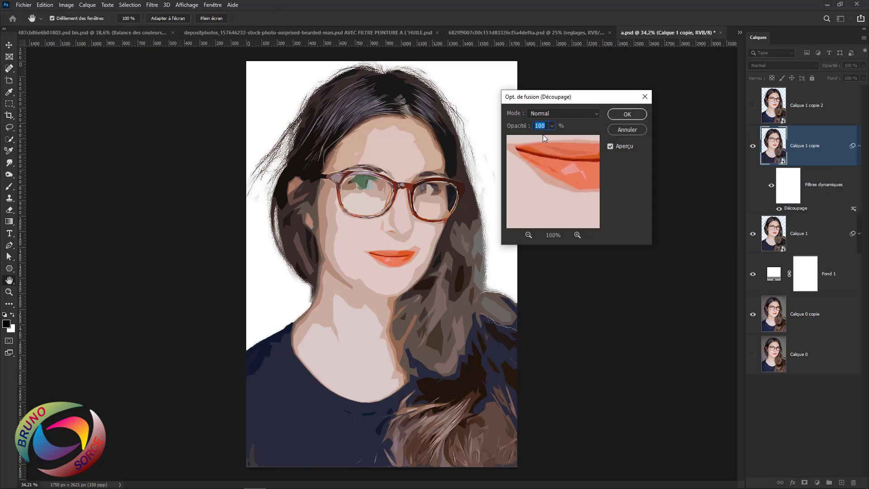
{"action": "type", "text": "35"}
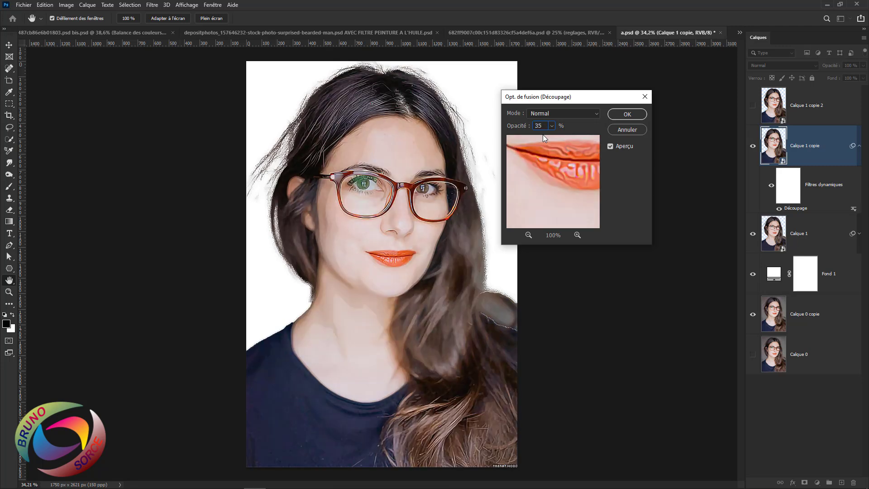
{"action": "left_click", "coordinate": [619, 112]}
{"action": "key", "text": "w"}
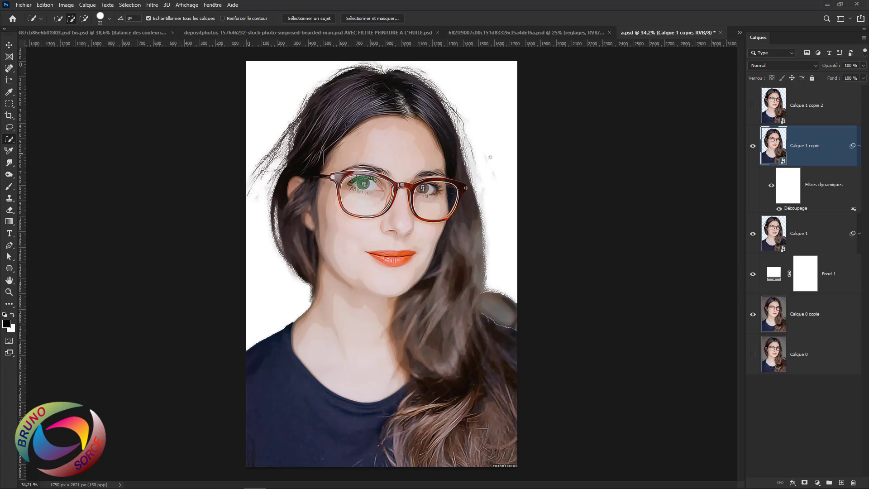
Step: Apply a second Découpage filter to Calque 1 copie with Niveaux 8, Simplicité 6 and Fidélité 2
{"action": "left_click", "coordinate": [152, 5]}
{"action": "mouse_move", "coordinate": [158, 121]}
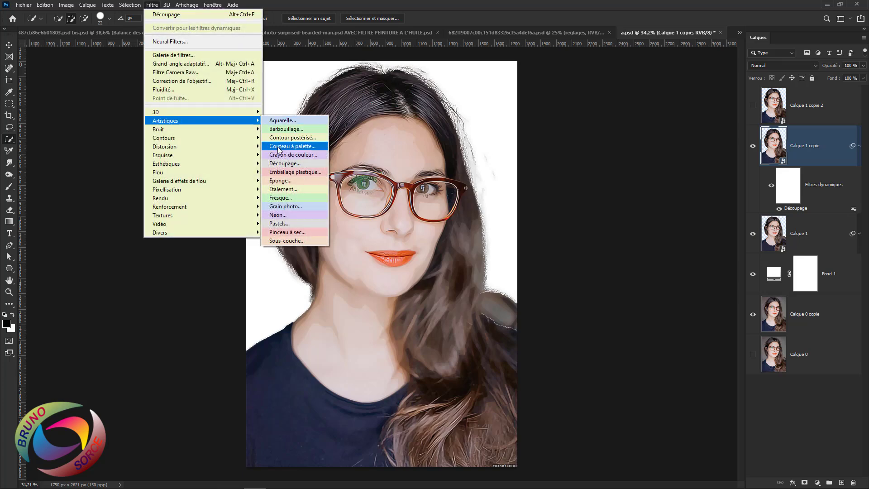
{"action": "left_click", "coordinate": [279, 164]}
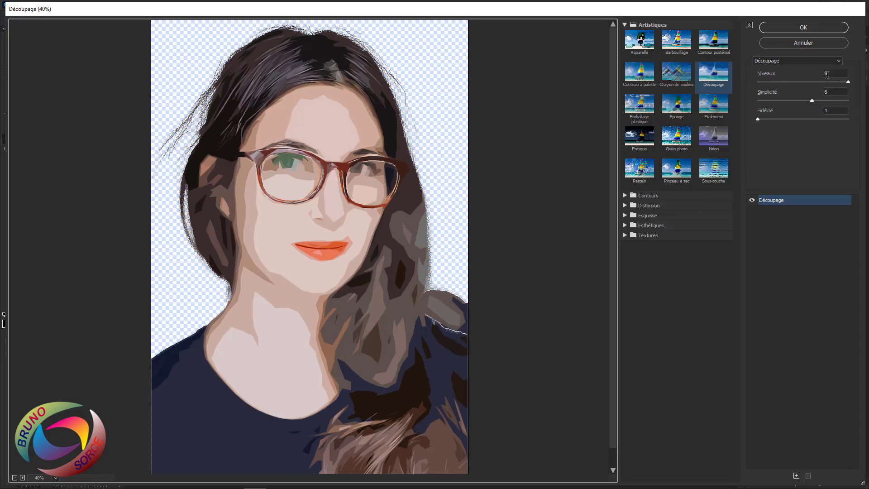
{"action": "left_click", "coordinate": [834, 111]}
{"action": "type", "text": "2"}
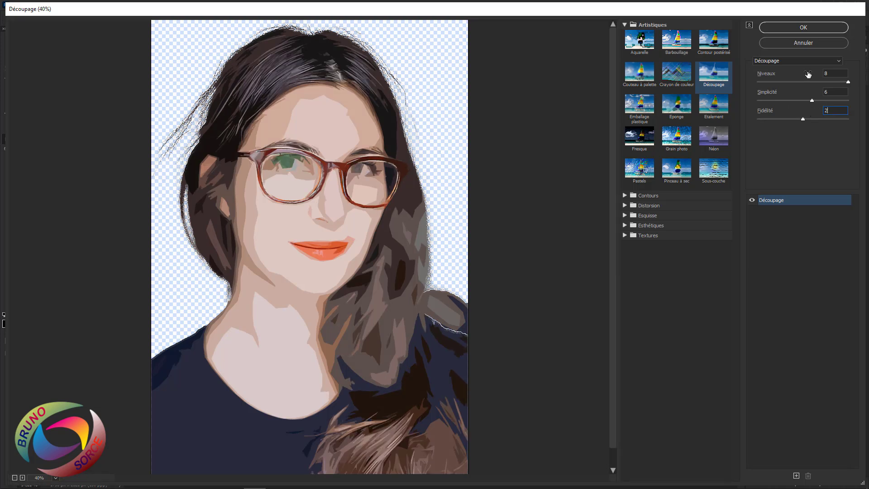
{"action": "left_click", "coordinate": [803, 28]}
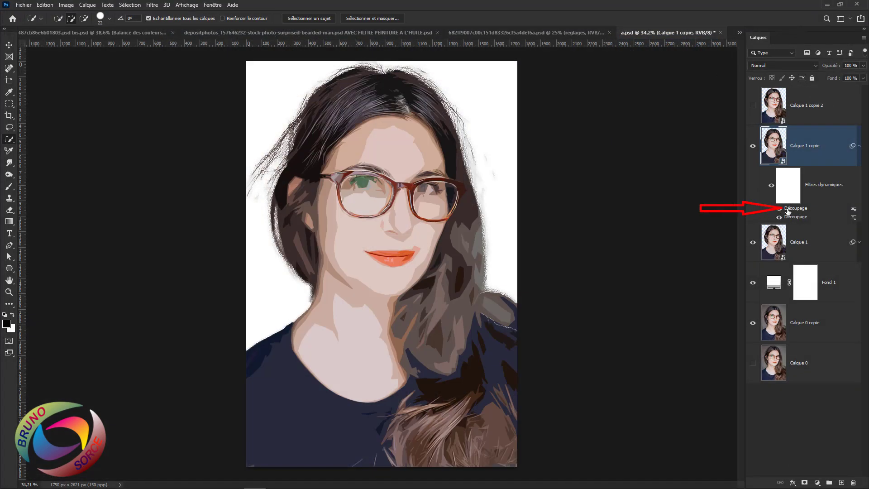
Step: Set the blending opacity of the upper Découpage smart filter on Calque 1 copie to 35%
{"action": "double_click", "coordinate": [854, 210]}
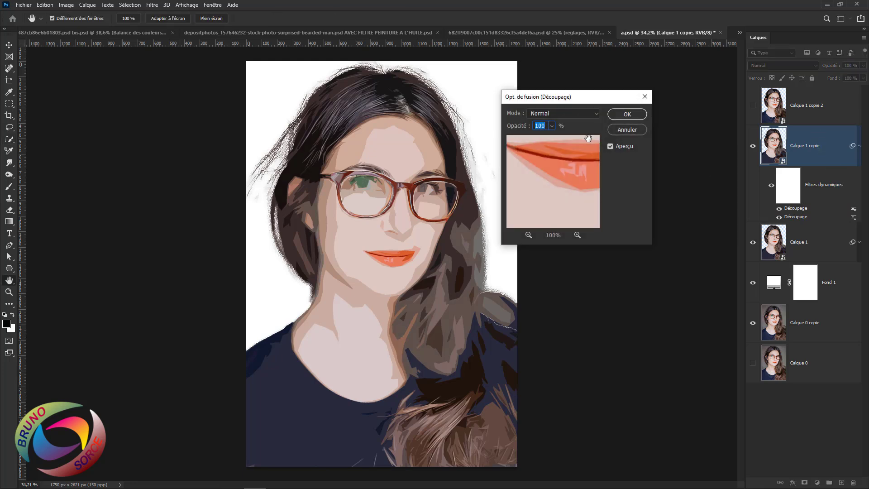
{"action": "type", "text": "35"}
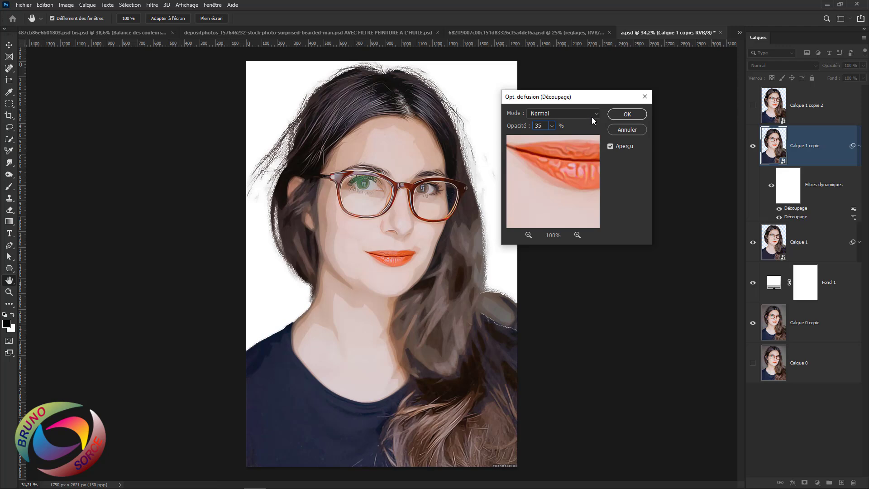
{"action": "left_click", "coordinate": [632, 115]}
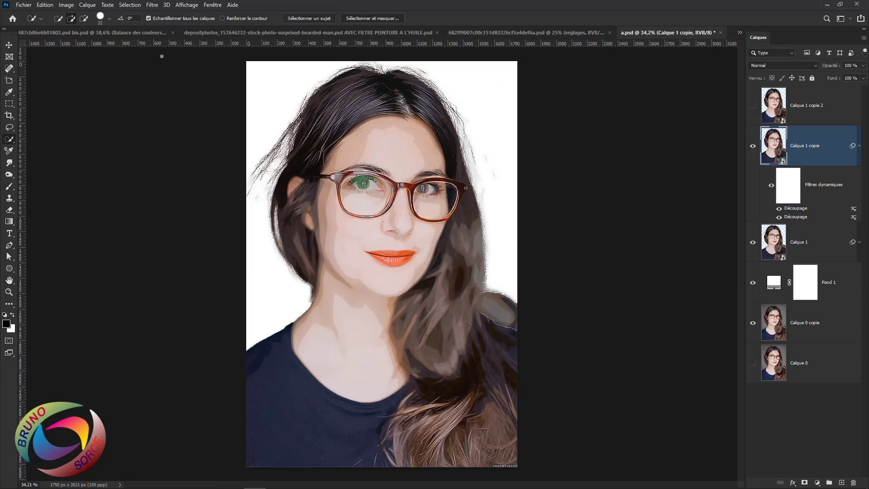
Step: Apply the Accentuation filter to Calque 1 copie with gain 250%, radius 2.0 pixels and threshold 0, and set the layer's opacity to 50%
{"action": "left_click", "coordinate": [152, 5]}
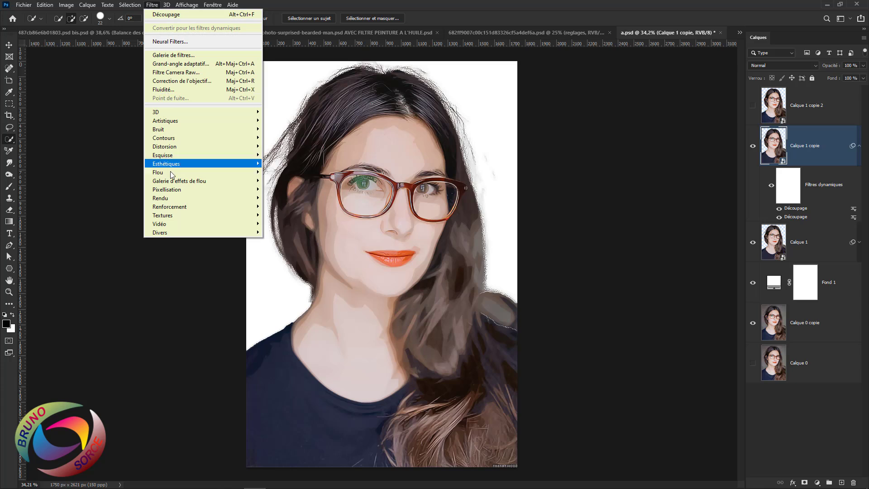
{"action": "mouse_move", "coordinate": [169, 207]}
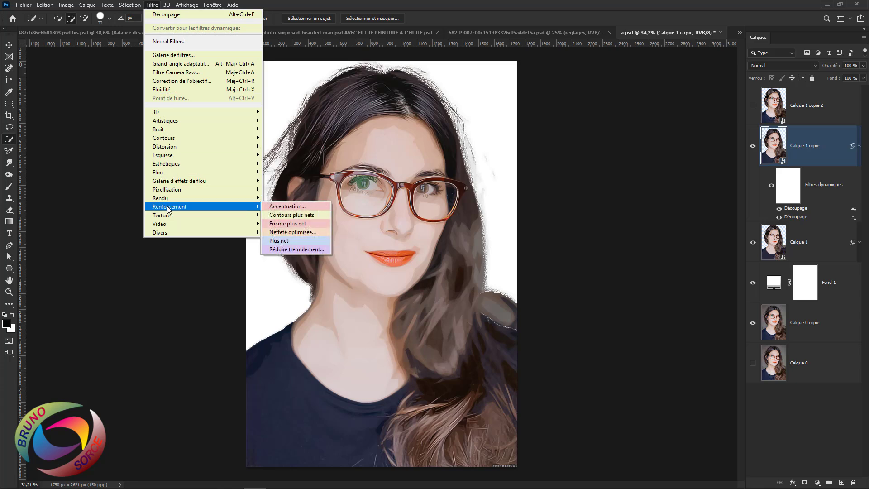
{"action": "left_click", "coordinate": [283, 207]}
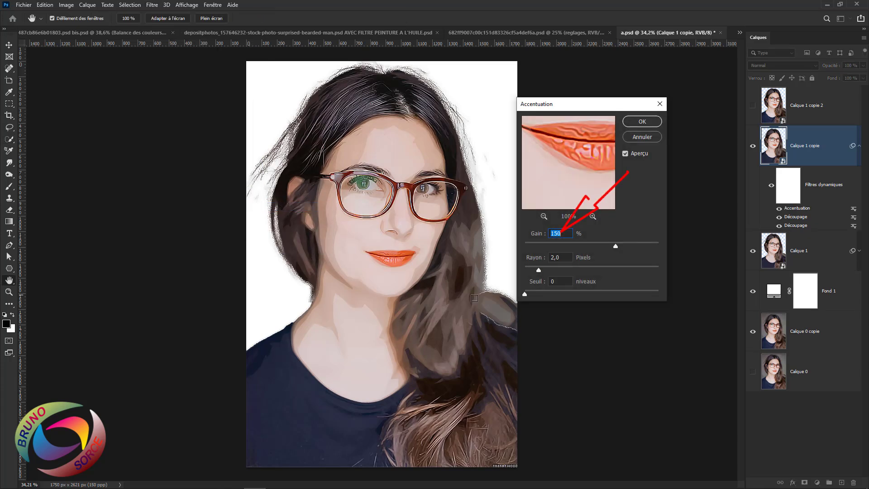
{"action": "type", "text": "250"}
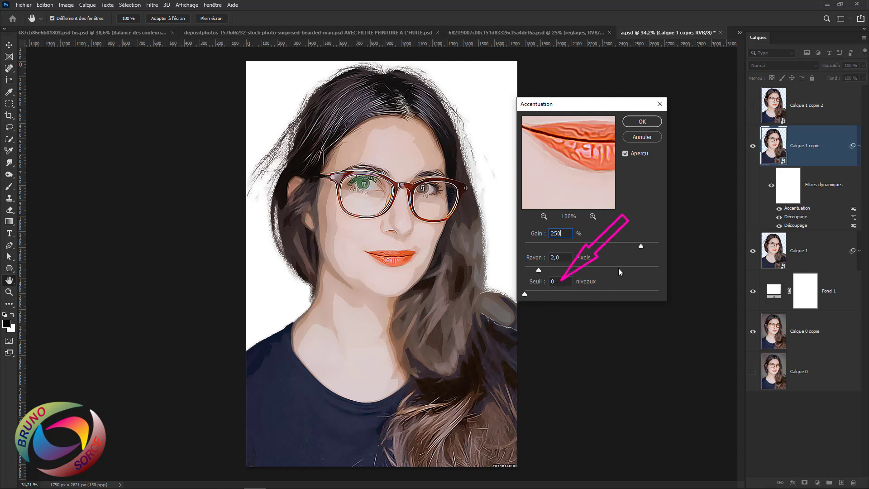
{"action": "left_click", "coordinate": [643, 121]}
{"action": "key", "text": "w"}
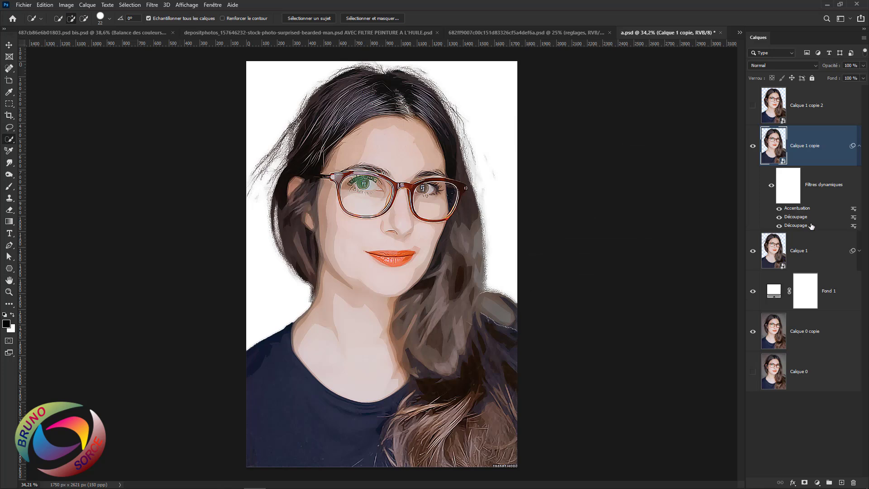
{"action": "left_click", "coordinate": [854, 65]}
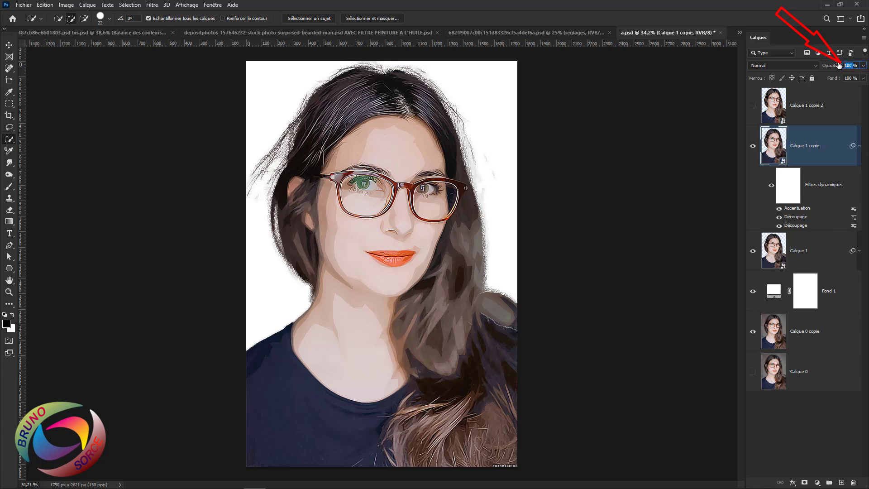
{"action": "type", "text": "50%"}
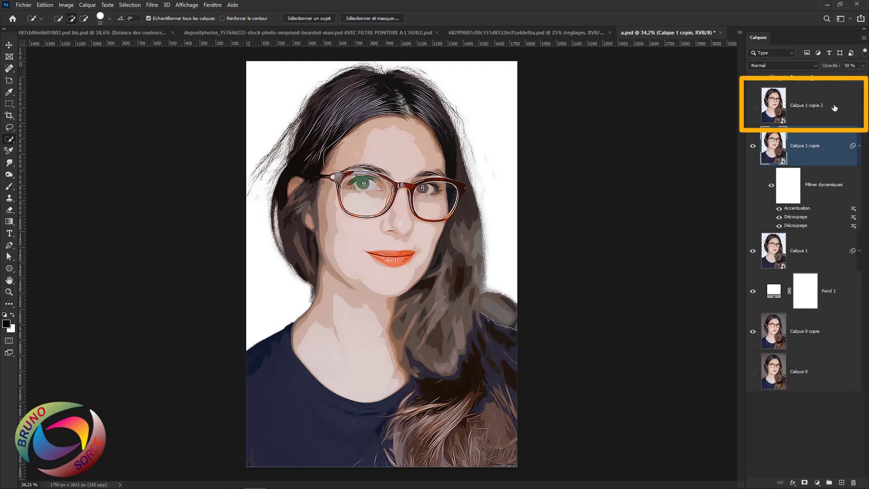
Step: Show Calque 1 copie 2 and apply the Passe-haut filter to it with a radius of 2.0 pixels
{"action": "left_click", "coordinate": [834, 108]}
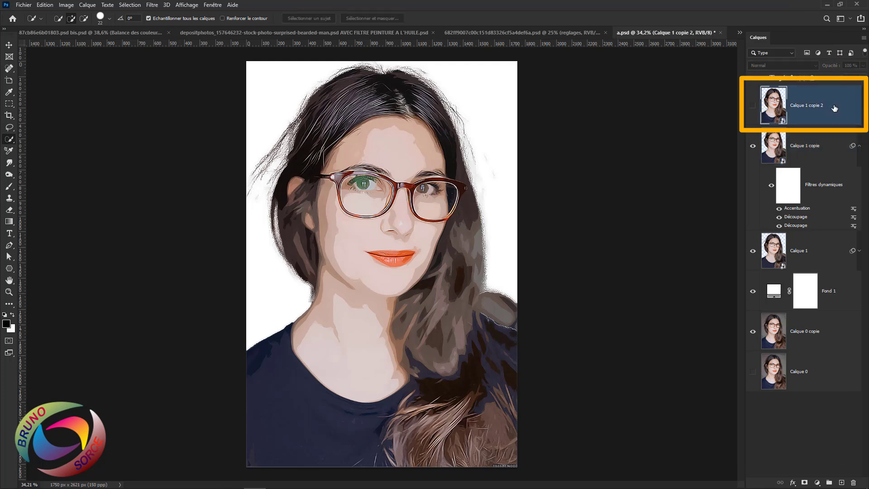
{"action": "left_click", "coordinate": [753, 108]}
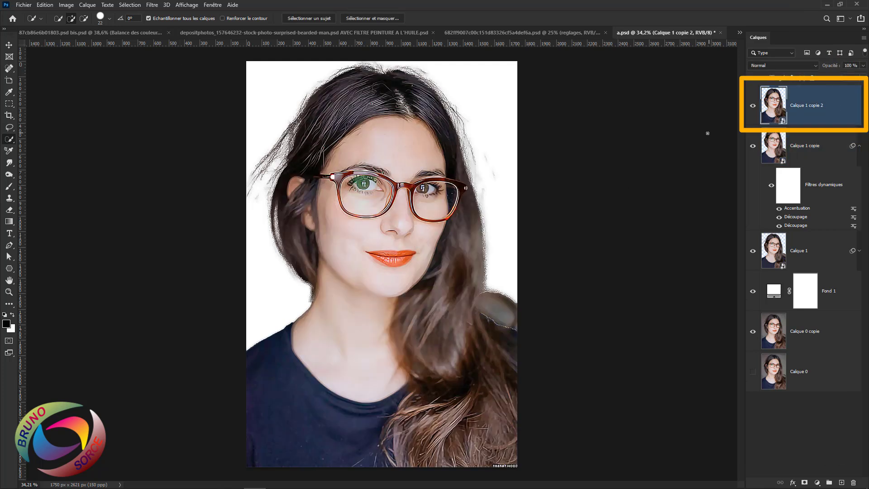
{"action": "left_click", "coordinate": [152, 5]}
{"action": "mouse_move", "coordinate": [190, 234]}
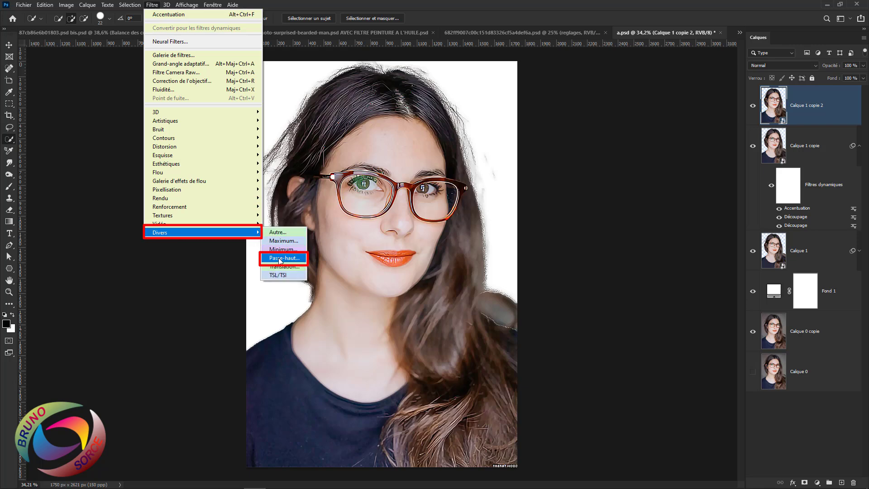
{"action": "left_click", "coordinate": [279, 259]}
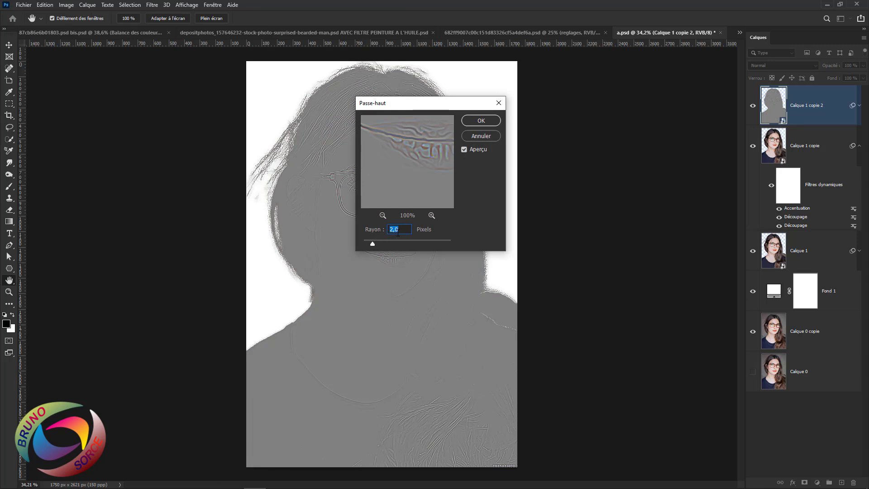
{"action": "left_click", "coordinate": [481, 121]}
{"action": "key", "text": "w"}
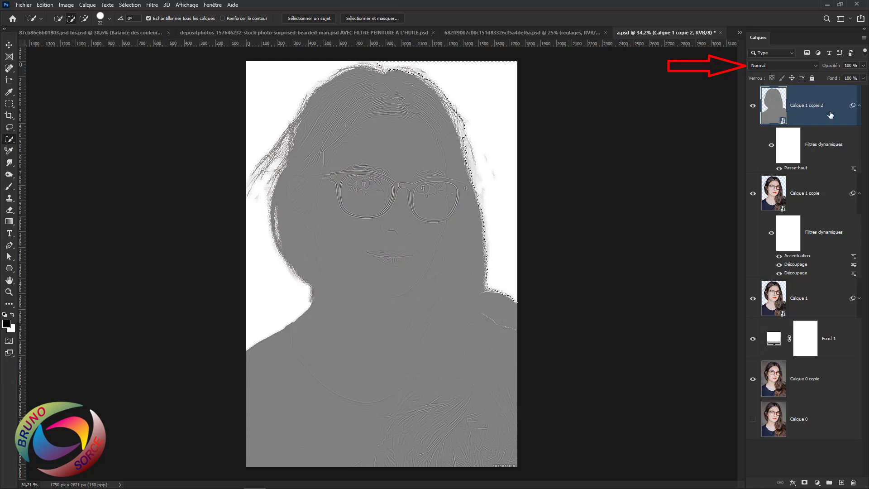
Step: Set the blend mode of Calque 1 copie 2 to Incrustation and group it with all layers down to Fond 1
{"action": "left_click", "coordinate": [786, 65]}
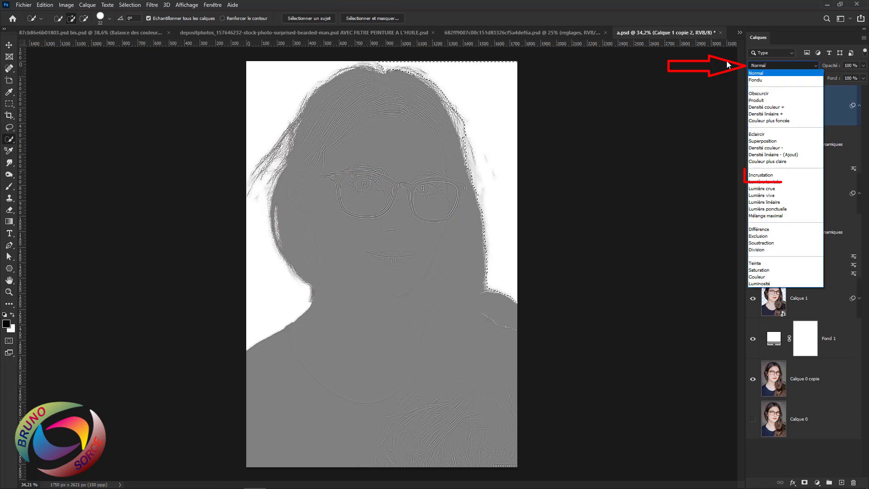
{"action": "left_click", "coordinate": [760, 174]}
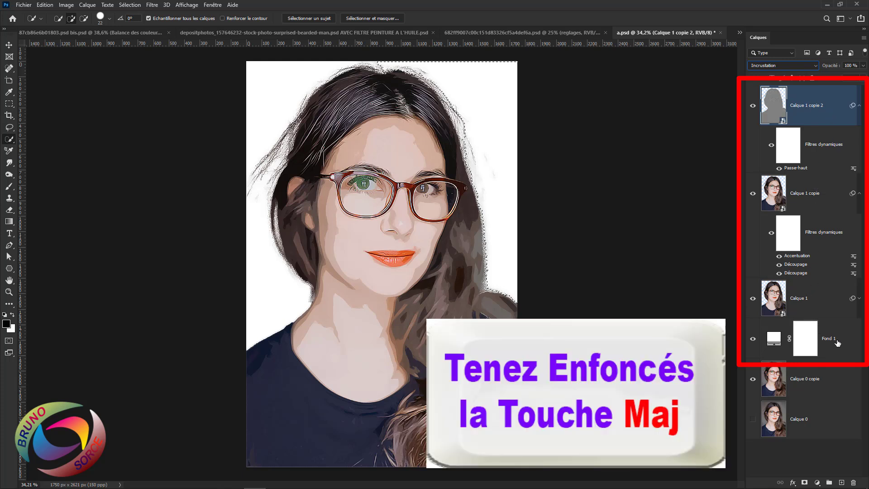
{"action": "left_click", "coordinate": [844, 346], "text": "shift"}
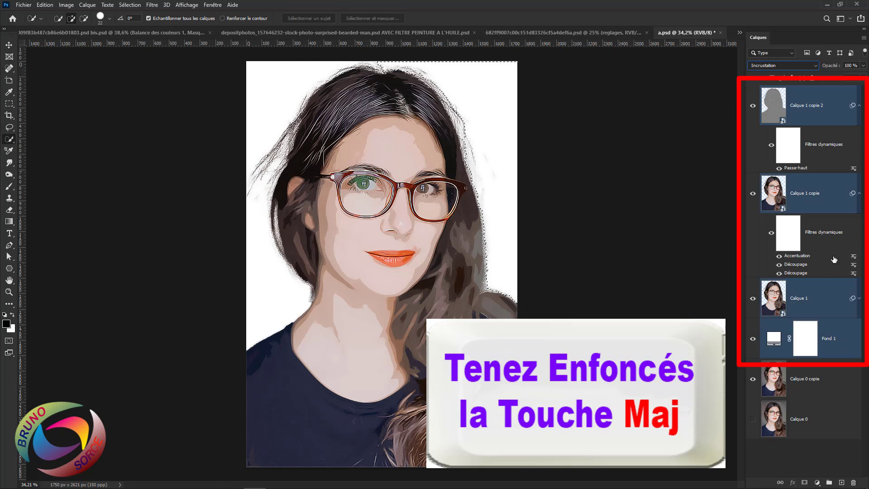
{"action": "left_click", "coordinate": [830, 483]}
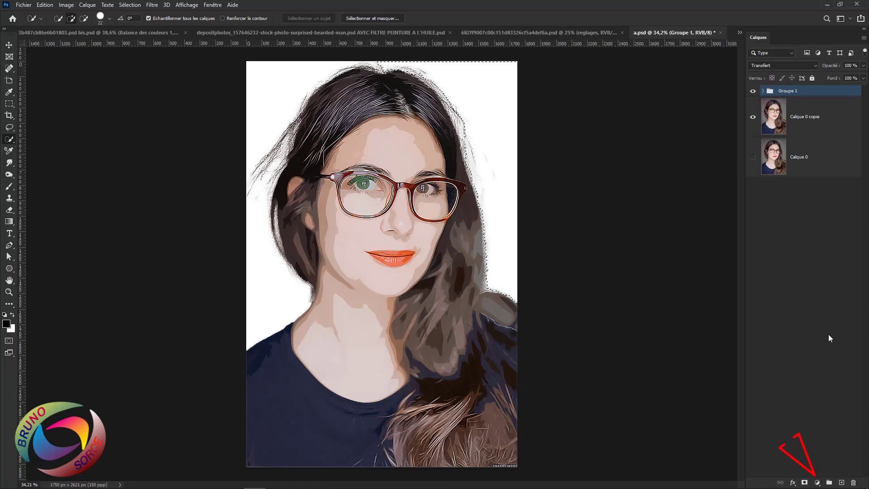
Step: Add a Niveaux adjustment layer above Groupe 1 with a raised black input, midtone 0.52 and white input 214
{"action": "left_click", "coordinate": [817, 482]}
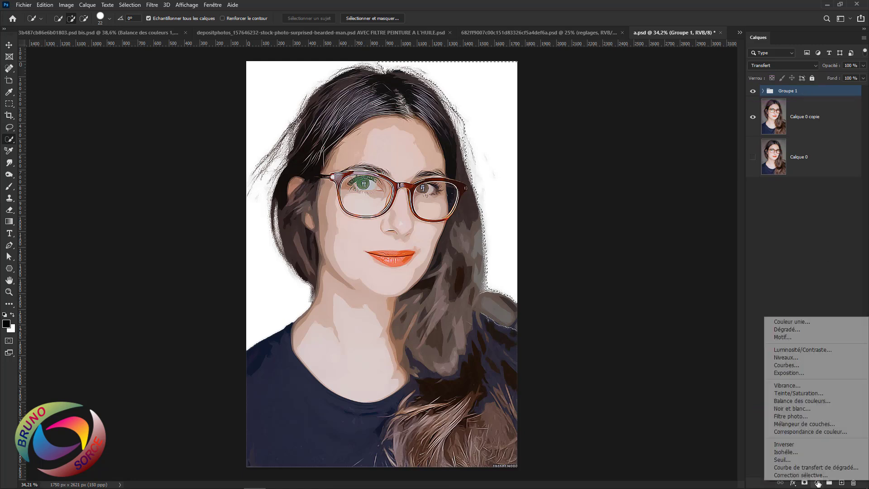
{"action": "left_click", "coordinate": [784, 358]}
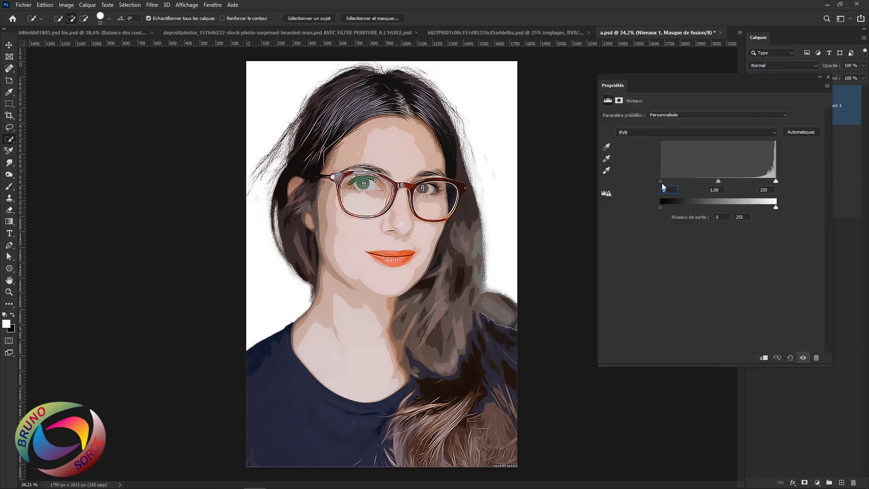
{"action": "left_click_drag", "start_coordinate": [661, 181], "coordinate": [677, 182]}
{"action": "left_click_drag", "start_coordinate": [777, 180], "coordinate": [758, 182]}
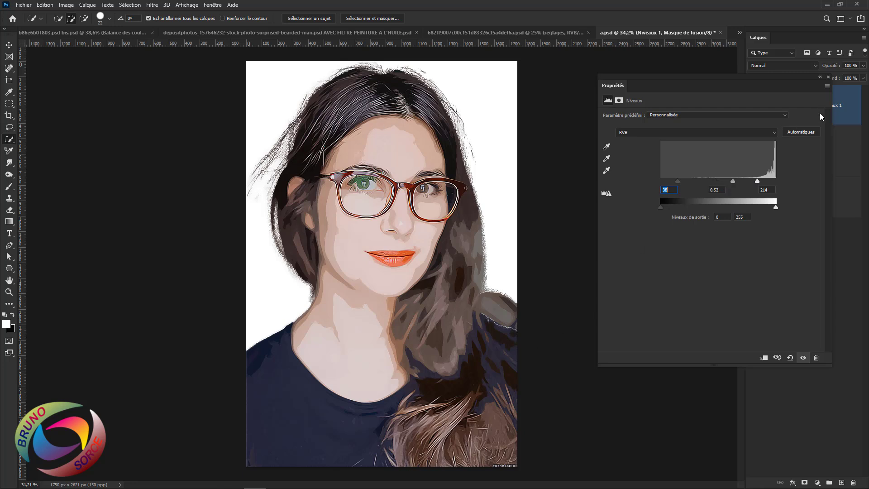
{"action": "left_click", "coordinate": [829, 77]}
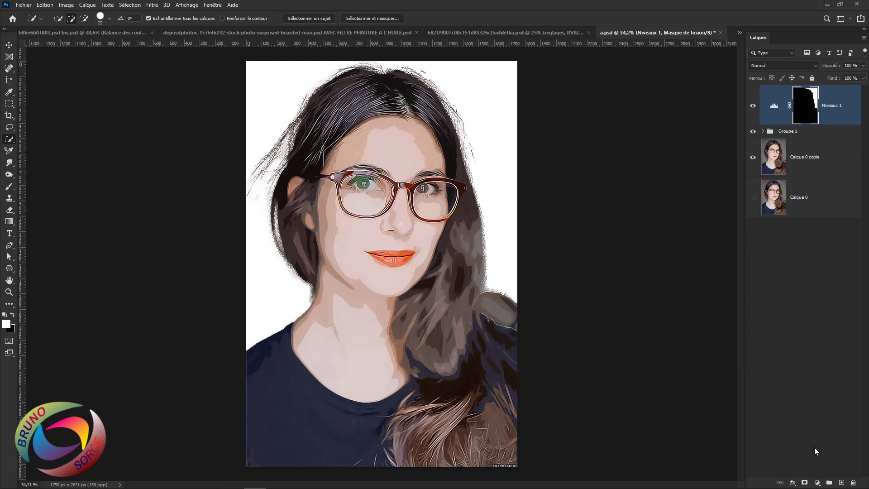
Step: Add a Vibrance adjustment layer above the Niveaux layer with Vibrance +78 and slightly increased Saturation
{"action": "left_click", "coordinate": [817, 483]}
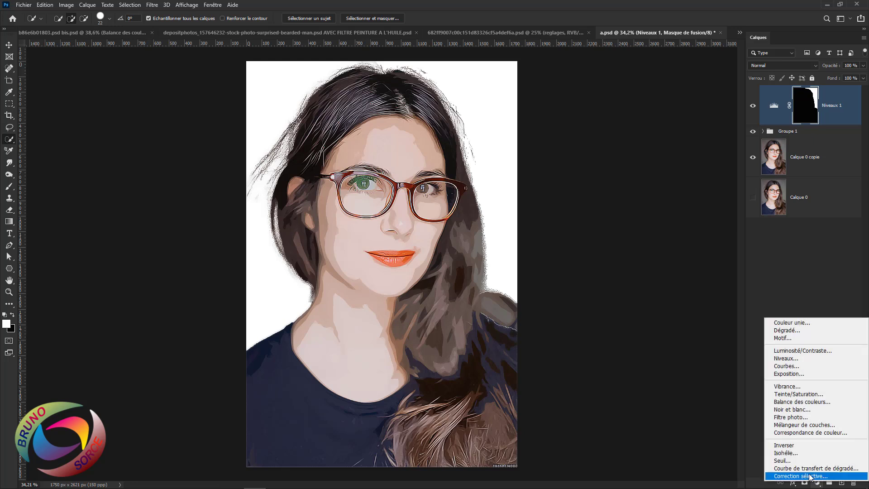
{"action": "left_click", "coordinate": [788, 386]}
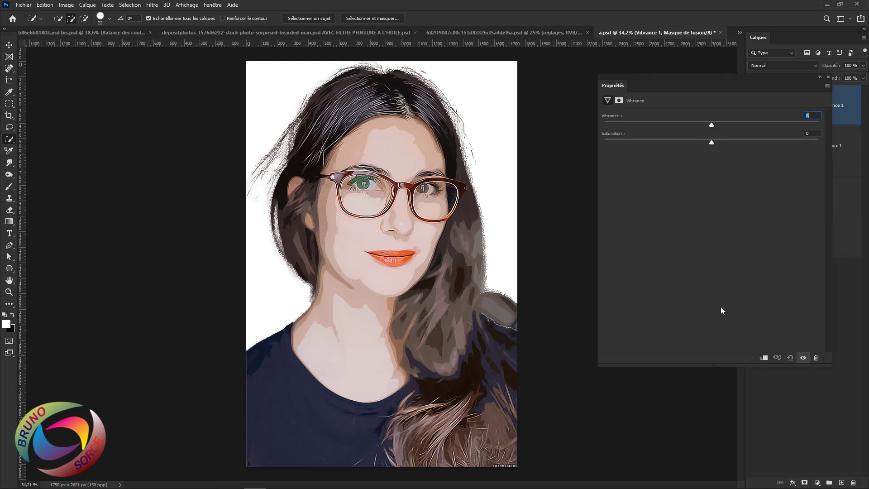
{"action": "mouse_move", "coordinate": [712, 123]}
{"action": "left_mouse_down"}
{"action": "mouse_move", "coordinate": [743, 127]}
{"action": "mouse_move", "coordinate": [669, 126]}
{"action": "mouse_move", "coordinate": [753, 131]}
{"action": "mouse_move", "coordinate": [718, 126]}
{"action": "mouse_move", "coordinate": [727, 128]}
{"action": "left_mouse_up"}
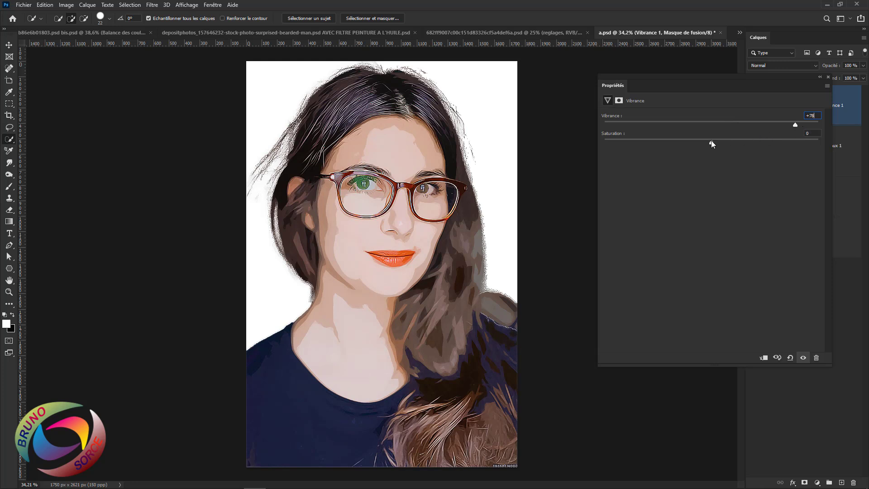
{"action": "left_click_drag", "start_coordinate": [712, 142], "coordinate": [719, 142]}
{"action": "left_click_drag", "start_coordinate": [712, 143], "coordinate": [719, 144]}
{"action": "left_click", "coordinate": [830, 79]}
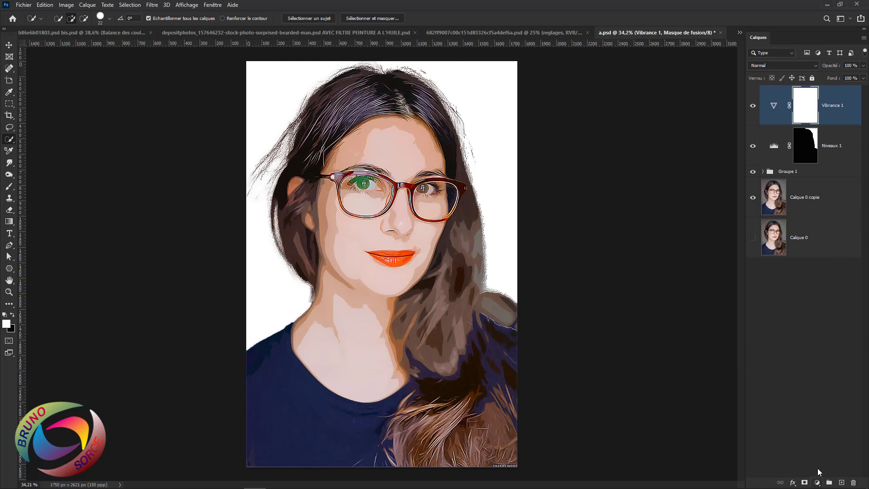
Step: Add a Balance des couleurs adjustment layer, shifting the midtones towards red with Magenta/Vert at -6 and Jaune/Bleu at -17
{"action": "left_click", "coordinate": [817, 482]}
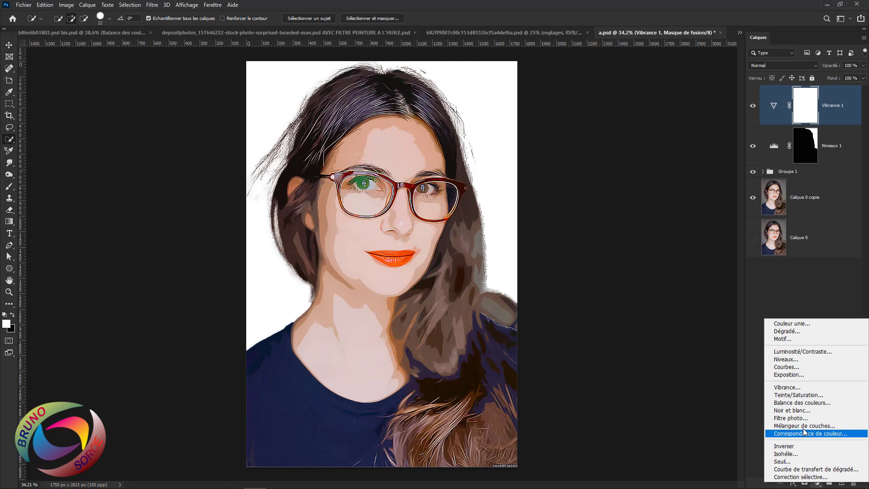
{"action": "left_click", "coordinate": [792, 403]}
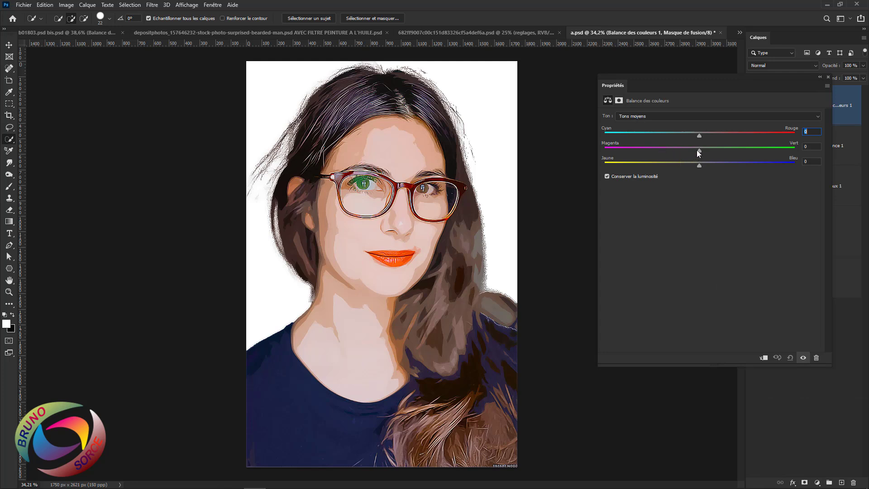
{"action": "left_click_drag", "start_coordinate": [700, 137], "coordinate": [712, 137]}
Step: Adjust the Tons foncés and Tons clairs of the Balance des couleurs layer for a warmer, redder tint
{"action": "left_click", "coordinate": [665, 117]}
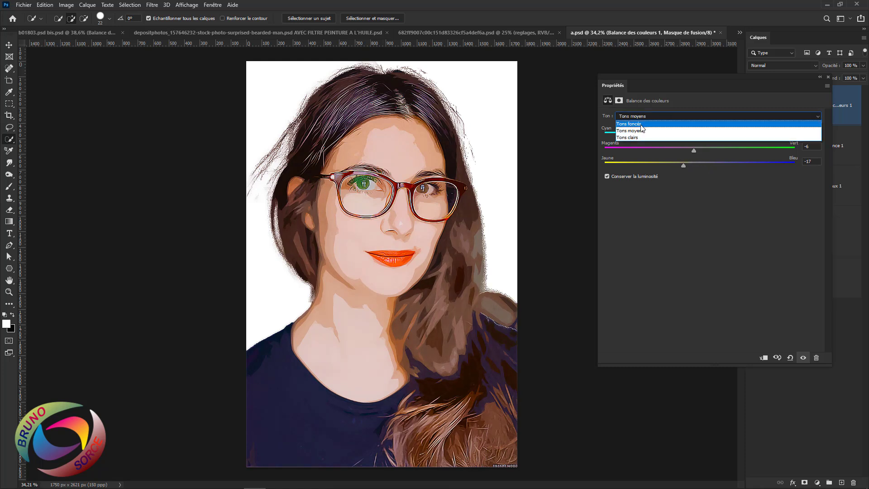
{"action": "left_click", "coordinate": [640, 125]}
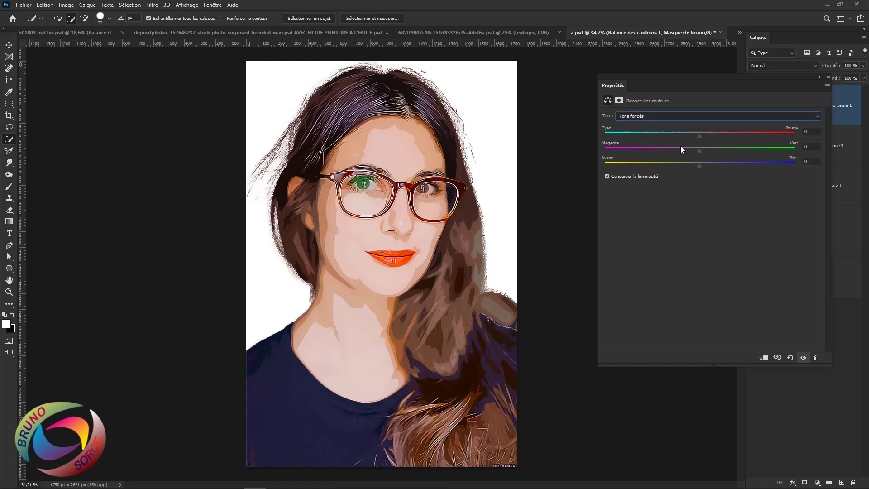
{"action": "mouse_move", "coordinate": [693, 136]}
{"action": "left_mouse_down"}
{"action": "mouse_move", "coordinate": [708, 140]}
{"action": "mouse_move", "coordinate": [696, 151]}
{"action": "left_mouse_up"}
{"action": "left_click", "coordinate": [702, 165]}
{"action": "left_click", "coordinate": [678, 116]}
{"action": "left_click", "coordinate": [642, 138]}
{"action": "mouse_move", "coordinate": [702, 165]}
{"action": "left_mouse_down"}
{"action": "mouse_move", "coordinate": [694, 166]}
{"action": "mouse_move", "coordinate": [714, 168]}
{"action": "left_mouse_up"}
{"action": "left_click", "coordinate": [829, 77]}
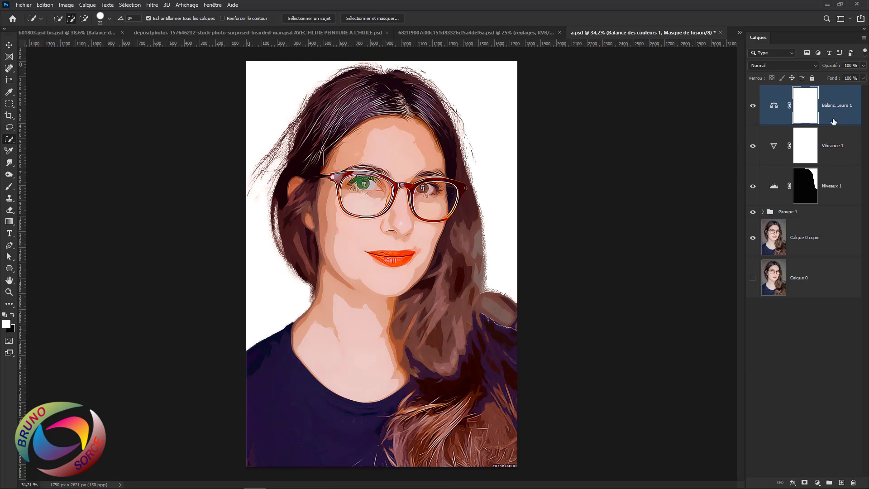
Step: Group the Balance des couleurs, Vibrance and Niveaux adjustment layers together
{"action": "left_click", "coordinate": [838, 186], "text": "shift"}
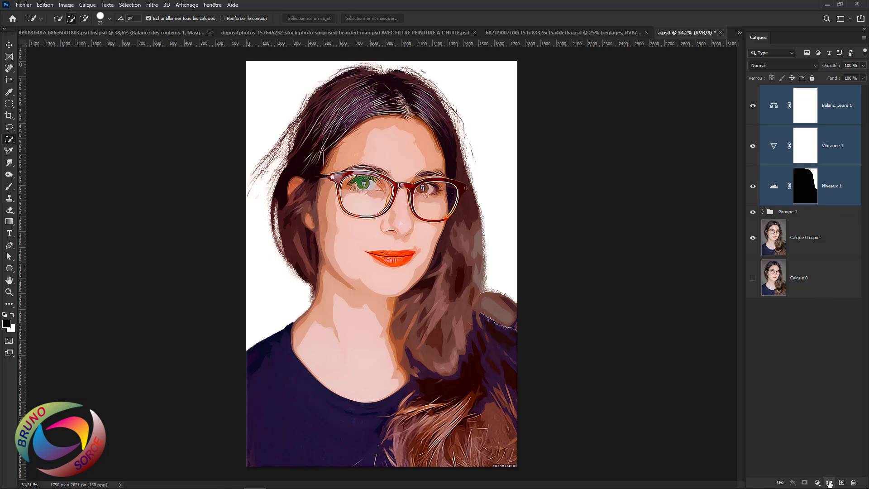
{"action": "left_click", "coordinate": [830, 483]}
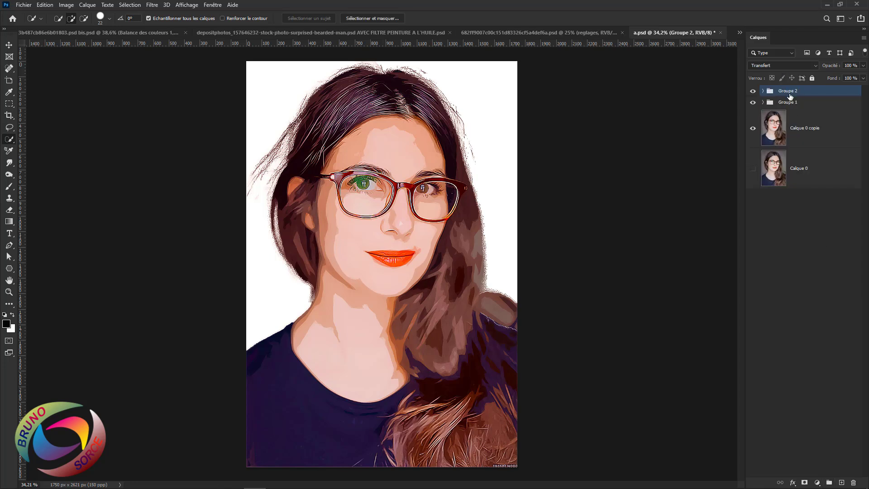